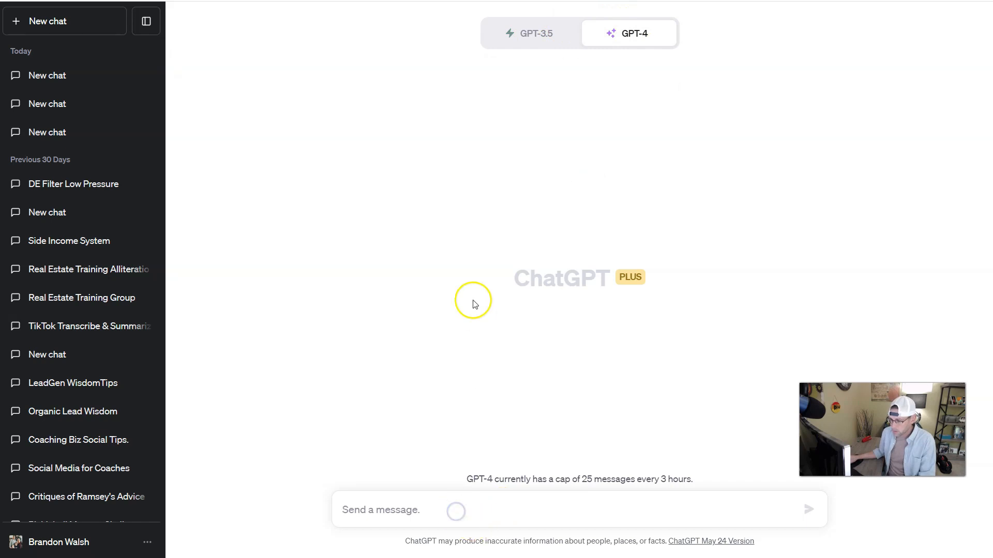
- Write a GPT-4 prompt for 100 completely original, inspiring divorce or breakup quotes, tips or sayings, based on famous viral ones, under 30 words each
click(549, 39)
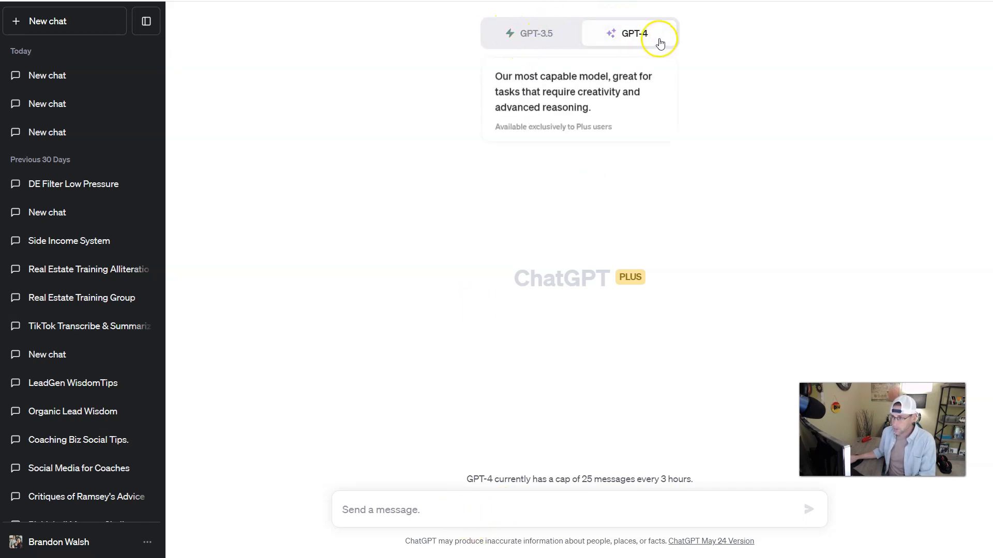
click(529, 505)
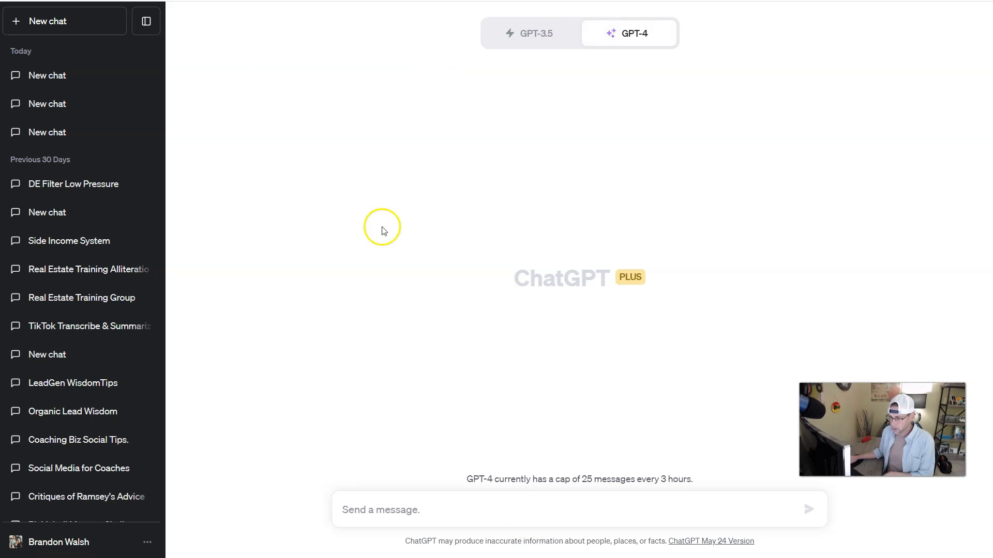
click(528, 512)
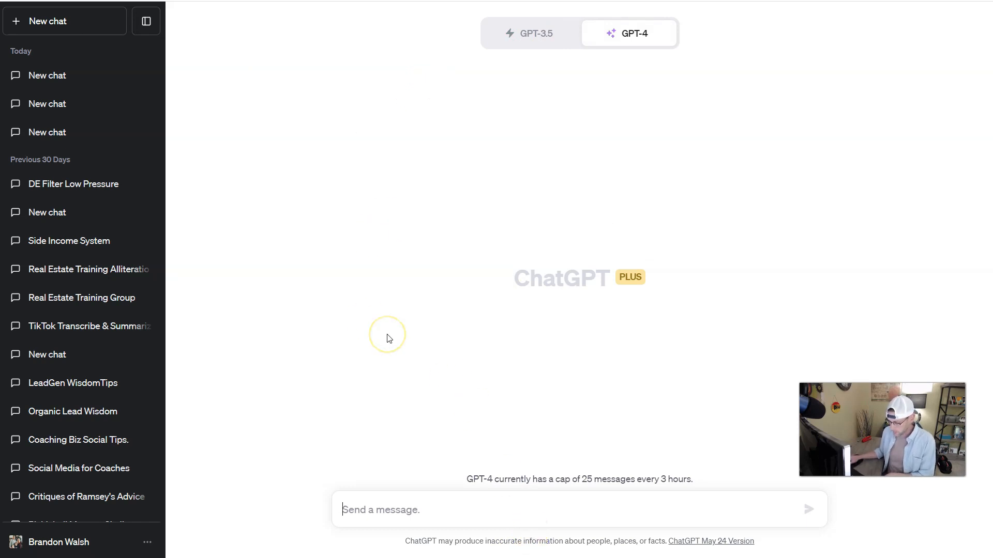
text(I'd like you to generate 100 quotes, tips or sayings that would be inspirational for someone dealing with a divorce or breakup.  These should be completely original, created by you, never seen before and also inspiring and encouraging.  Base these quotes on previous quotes and viral sayings that were extremely popular or famous.  They should all be less than 30 words each.)
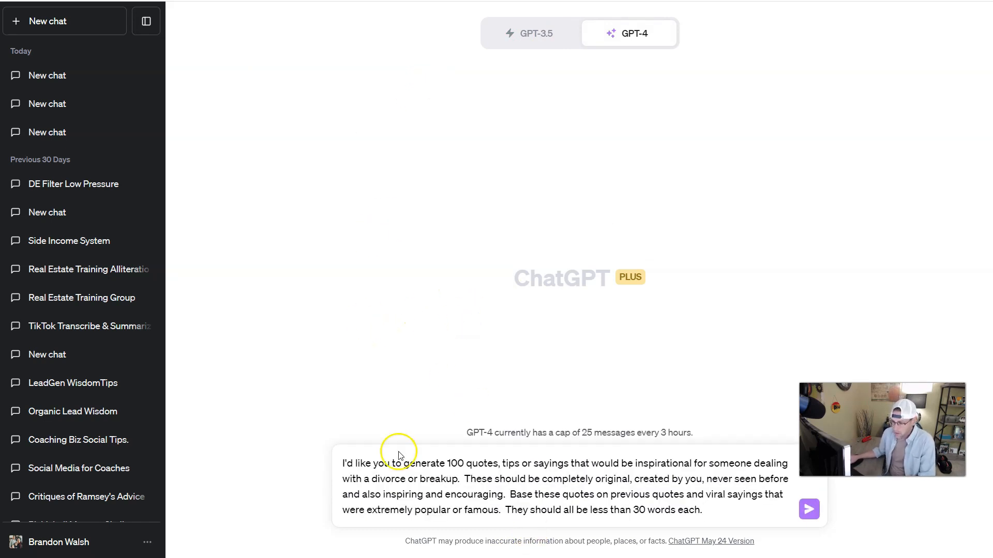
- Review the prompt's wording on quantity, originality, basis in popular sayings and the 30-word limit
drag(382, 470, 472, 464)
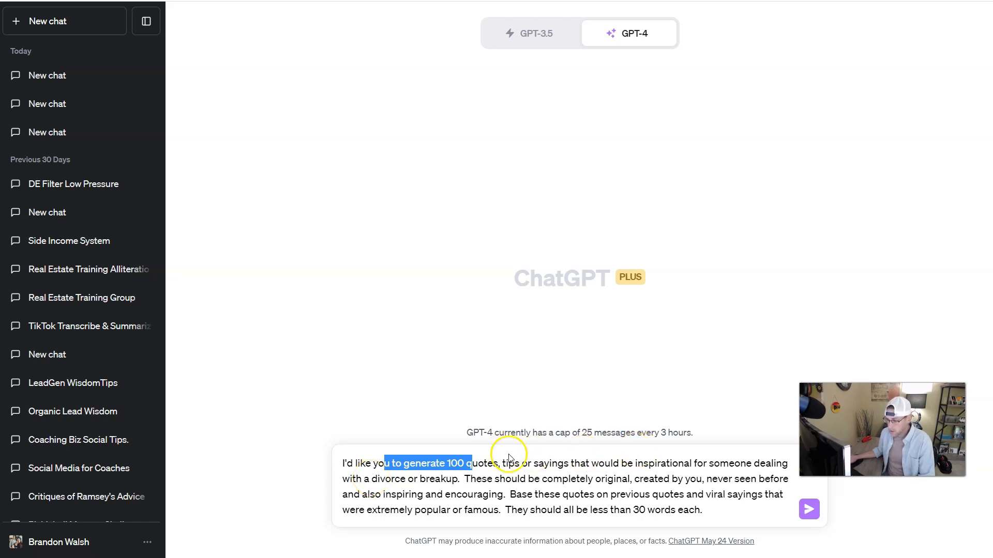
click(635, 462)
click(395, 476)
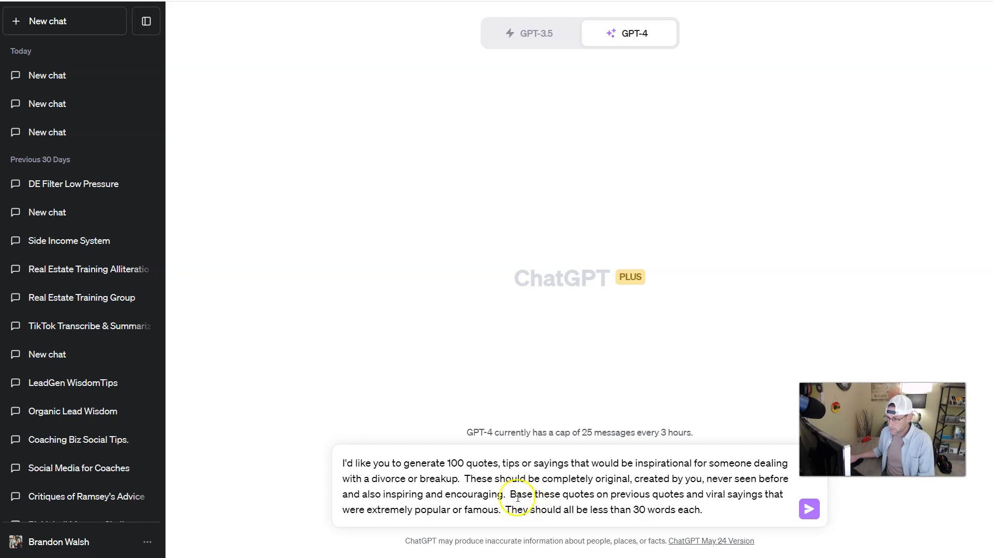
drag(493, 480, 708, 481)
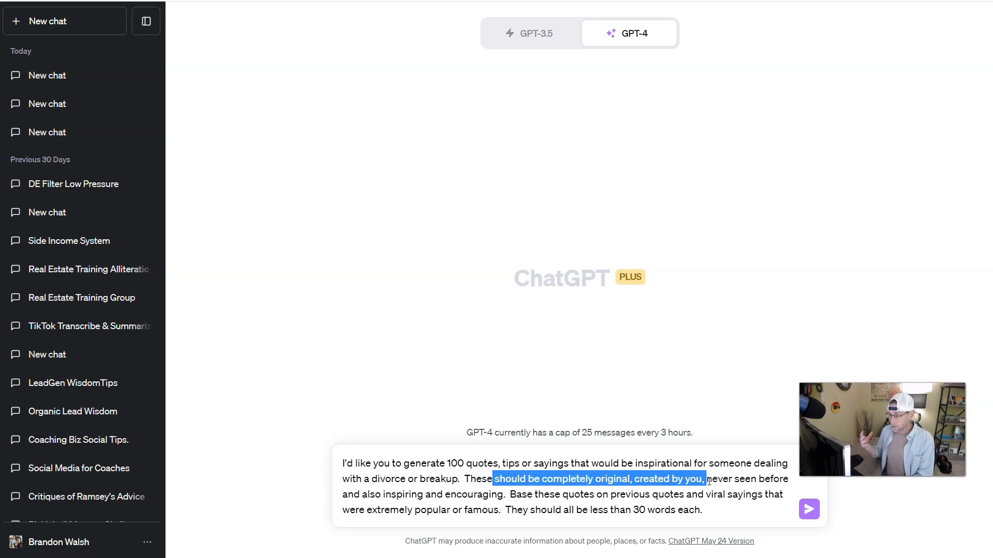
click(667, 494)
drag(639, 479, 718, 478)
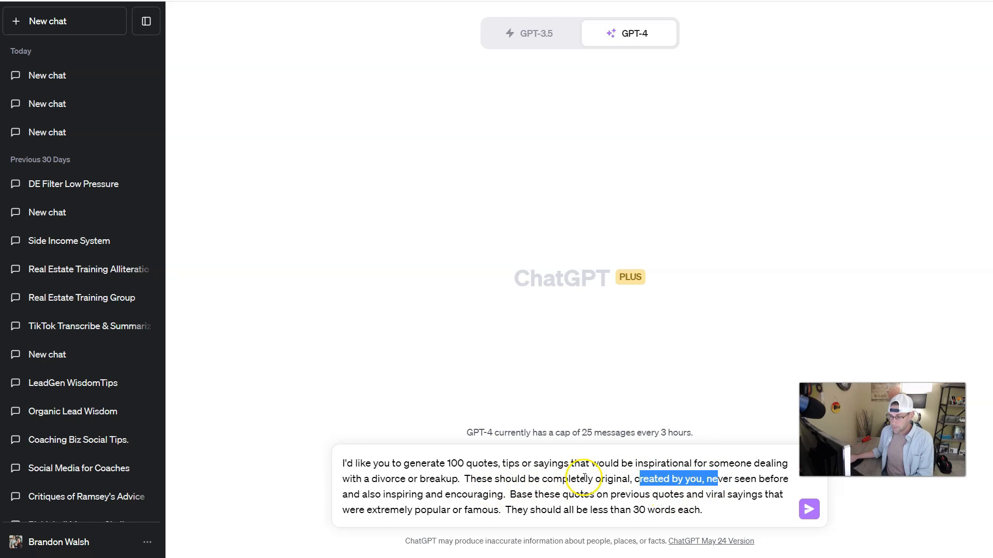
drag(595, 495, 765, 495)
drag(381, 510, 707, 515)
click(705, 512)
drag(582, 510, 702, 513)
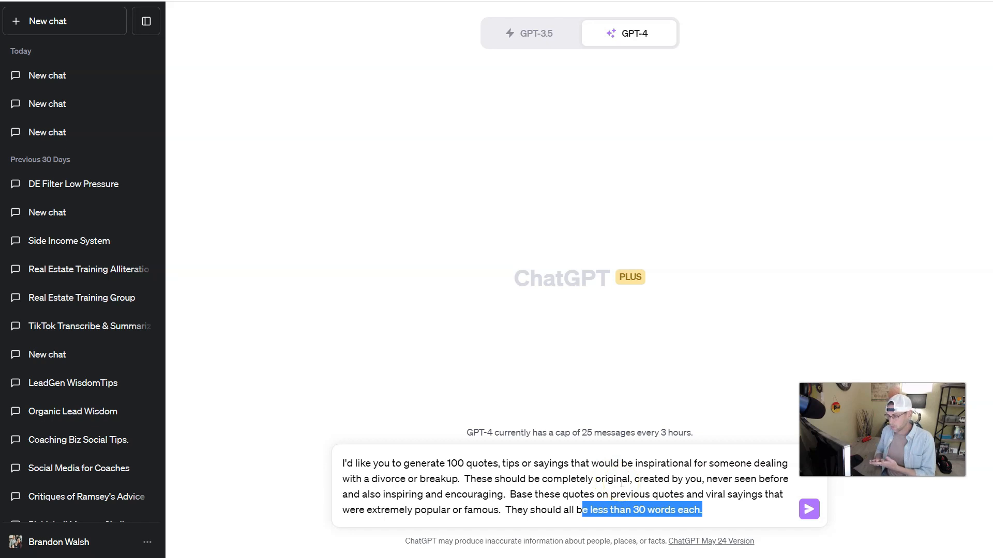
click(726, 505)
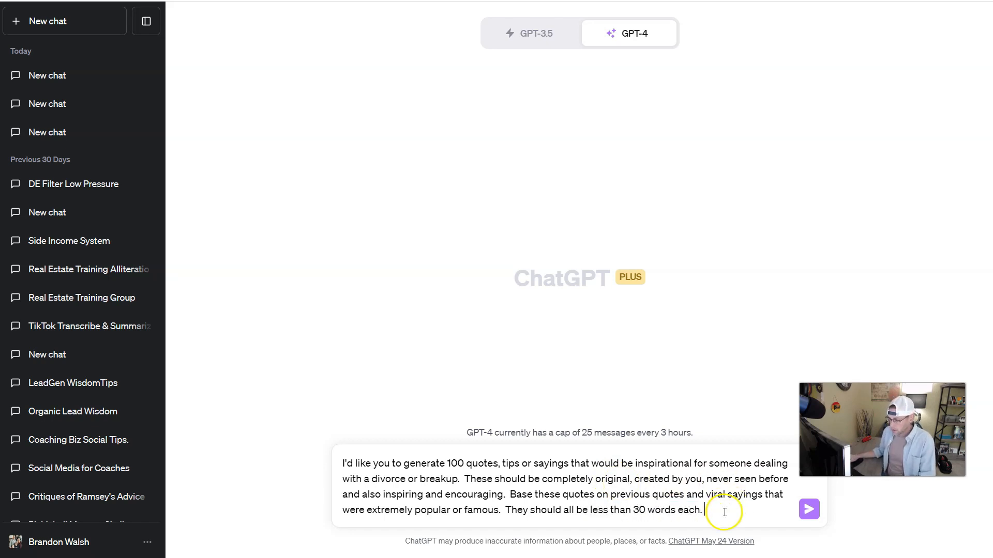
- Submit the prompt and read through the first few generated quotes
click(809, 511)
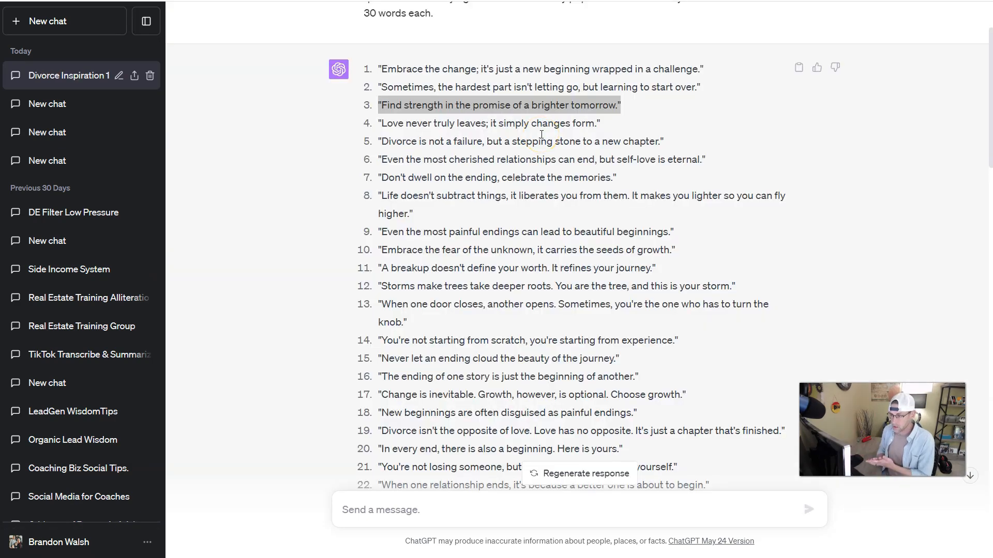
scroll(517, 130, up, 2)
click(483, 170)
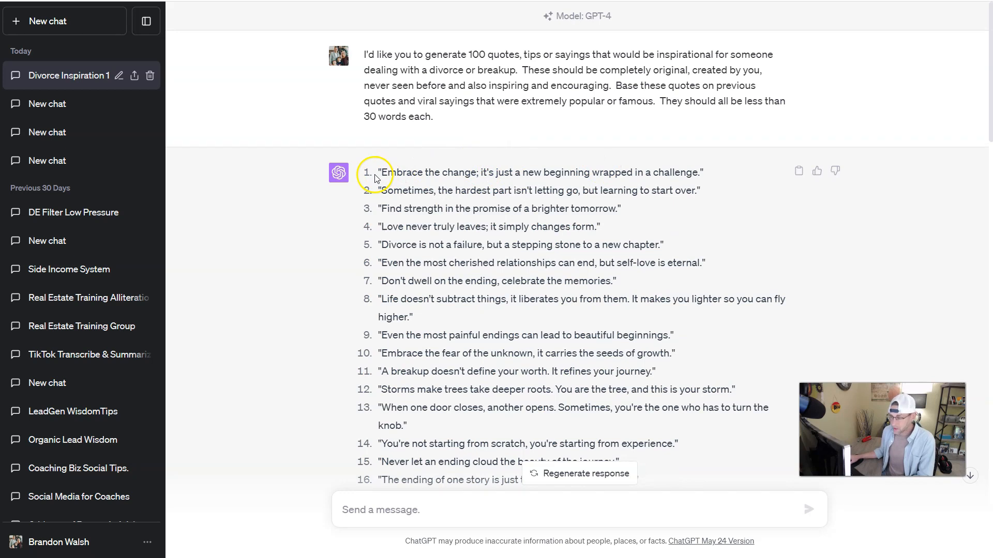
drag(373, 178, 700, 191)
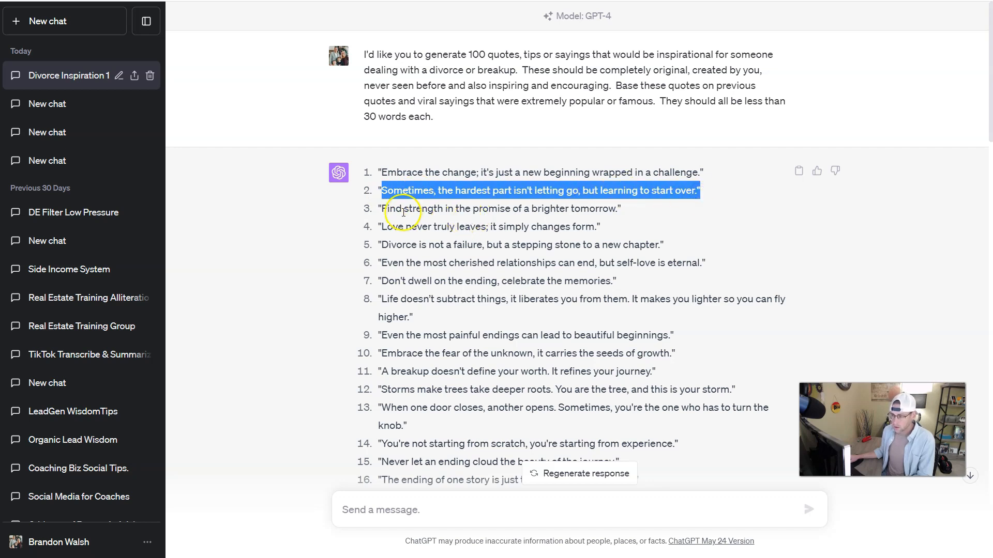
drag(379, 212, 431, 208)
click(533, 209)
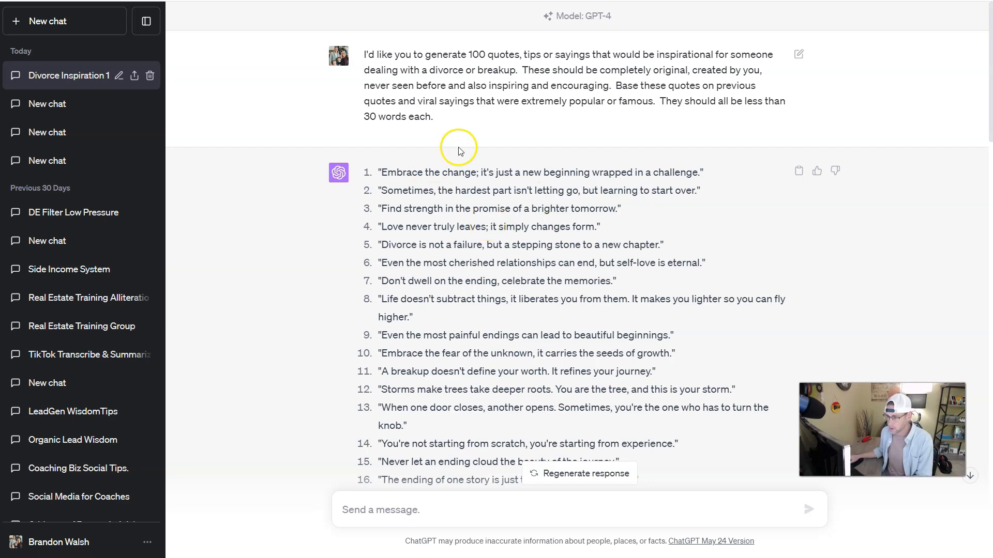
- Copy the entire list of 100 generated quotes from the response
scroll(406, 122, down, 1)
drag(377, 122, 709, 399)
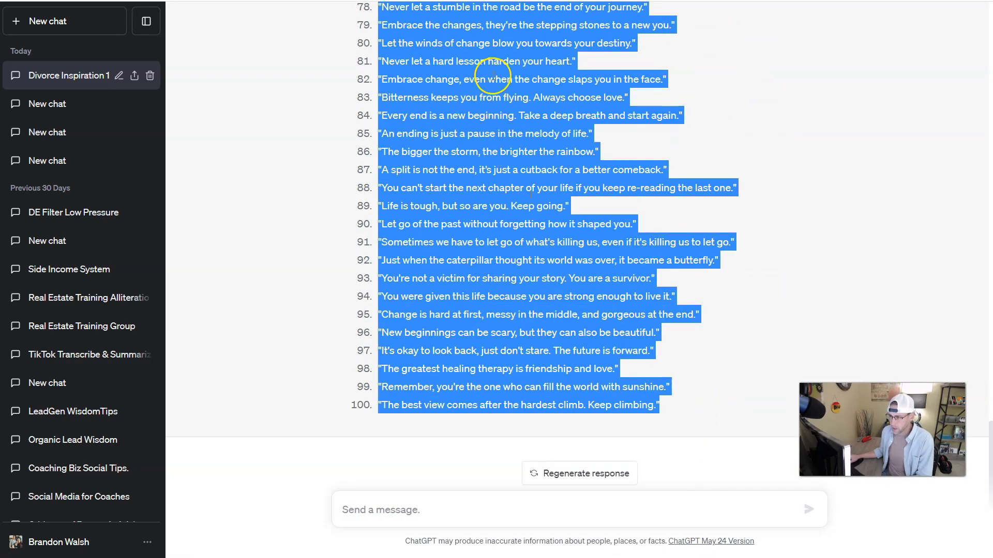
right_click(473, 79)
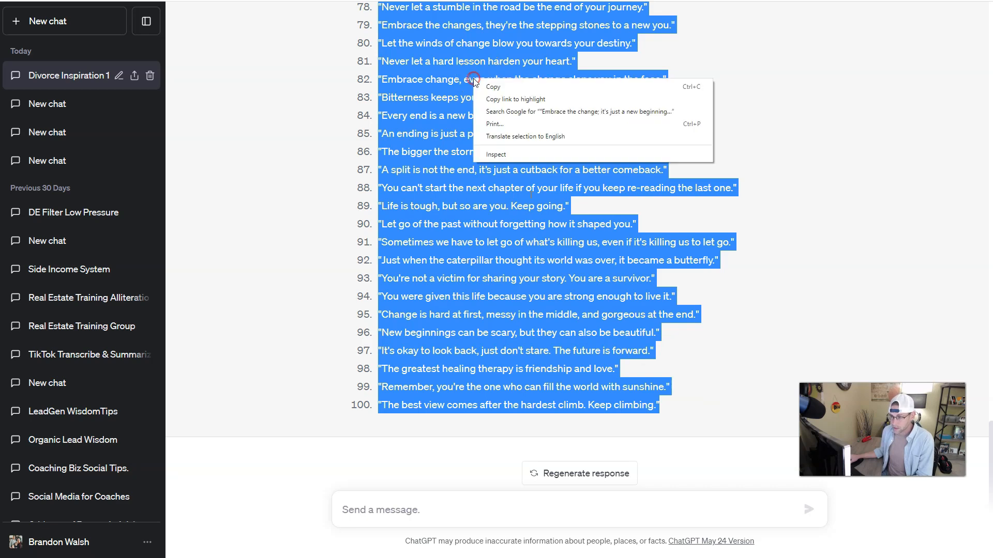
click(504, 88)
- Switch to Google Sheets and create a new blank spreadsheet
key(ctrl+Tab)
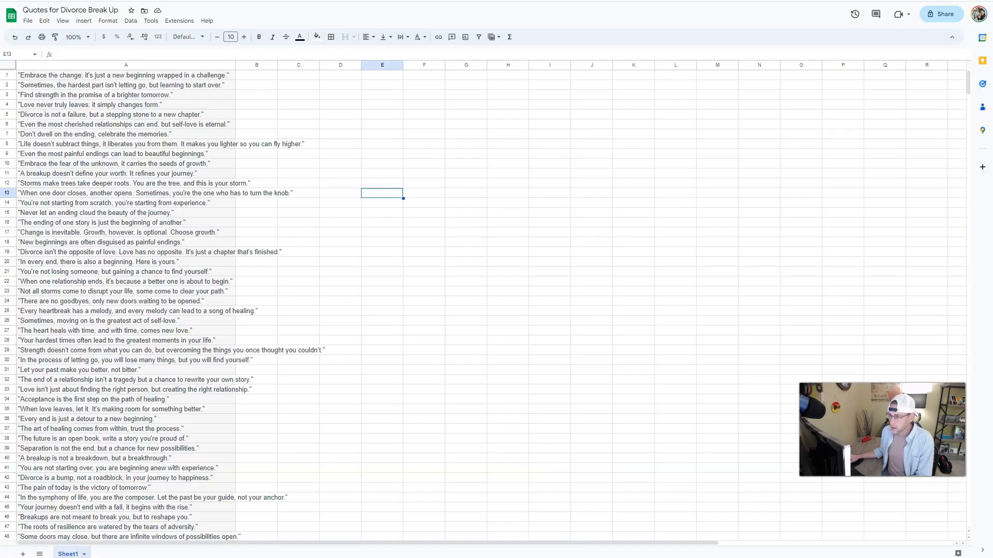
click(27, 21)
mouse_move(41, 35)
click(185, 38)
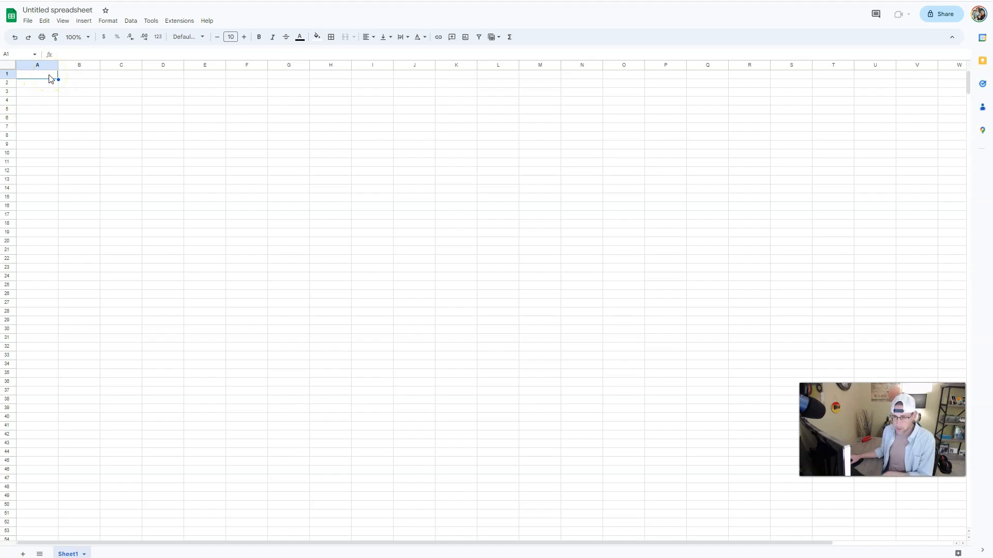
- Paste the copied quotes into column A starting at A1 and widen the column to fit the text
key(ctrl+v)
drag(58, 65, 311, 65)
click(27, 21)
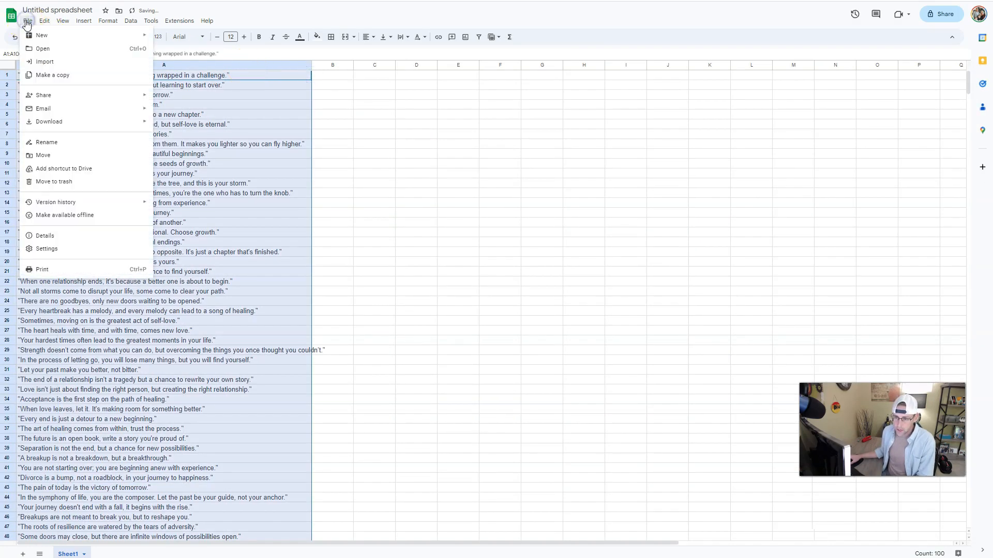
click(419, 109)
- Rename the untitled spreadsheet as Quotes
click(64, 10)
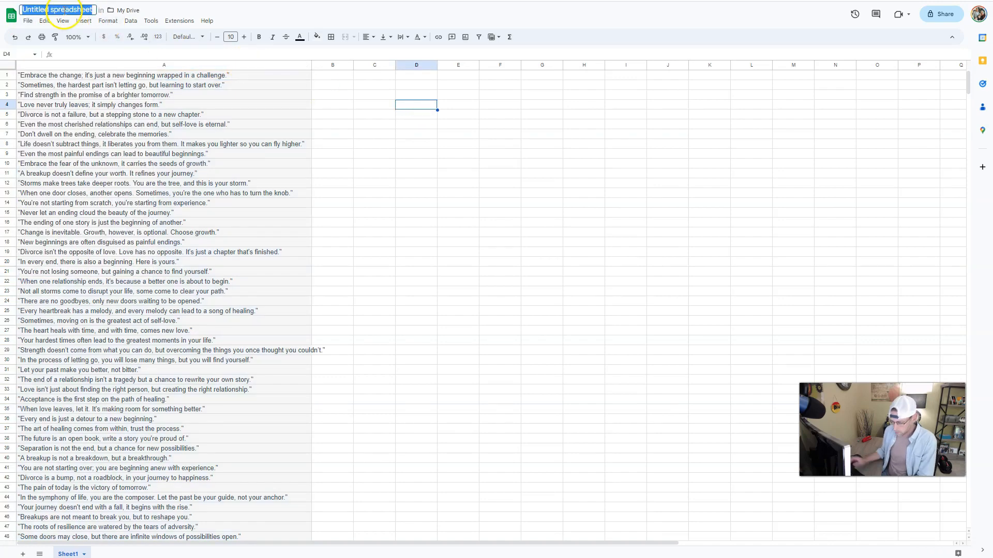
text(Quotes)
click(333, 124)
- Download the Quotes spreadsheet as a Comma Separated Values (.csv) file
click(28, 21)
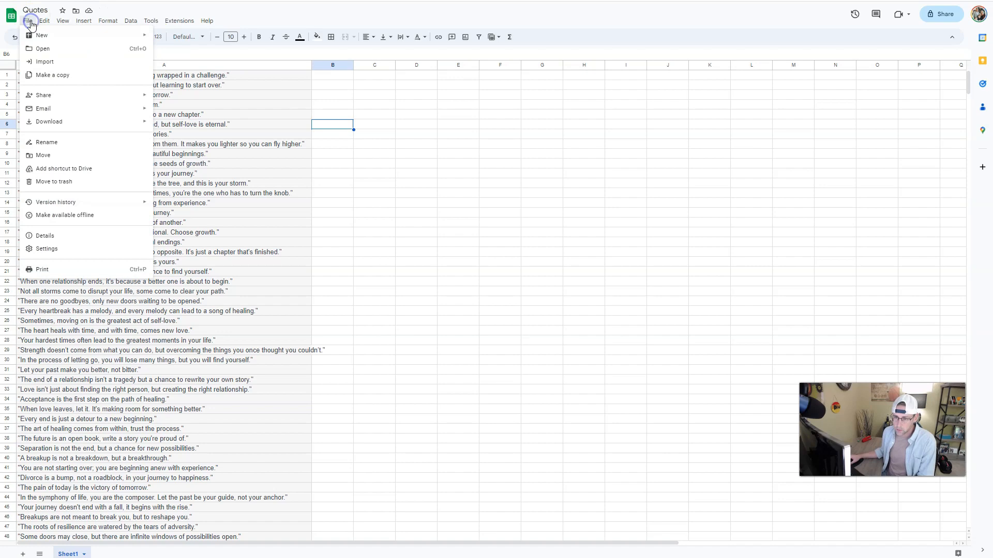
click(49, 121)
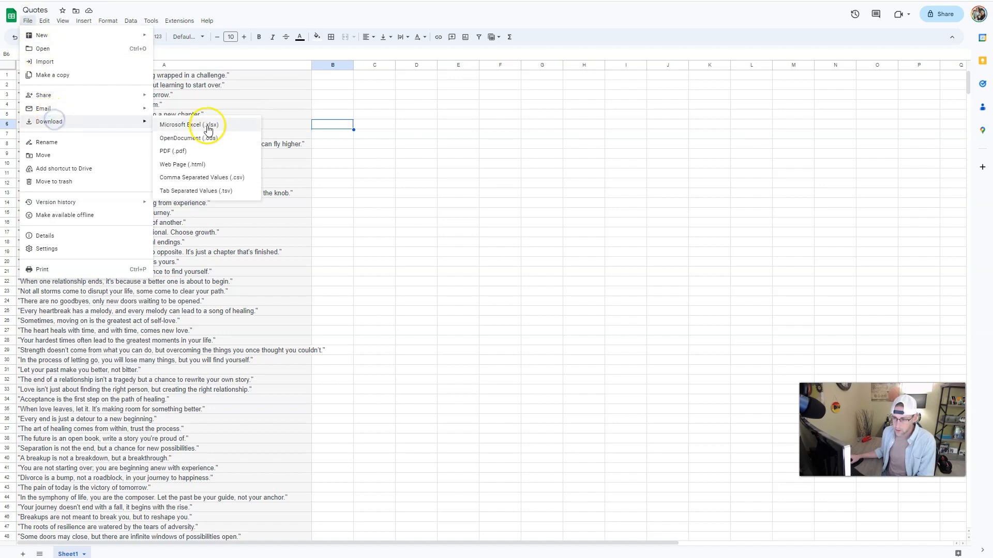
click(207, 179)
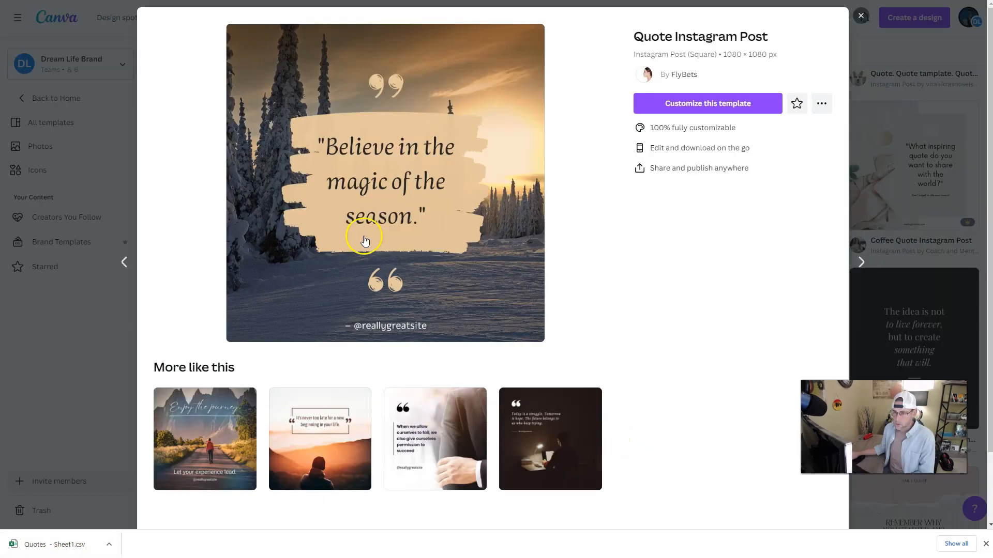
- In Canva, close the open template preview and search the templates for "quote"
click(861, 17)
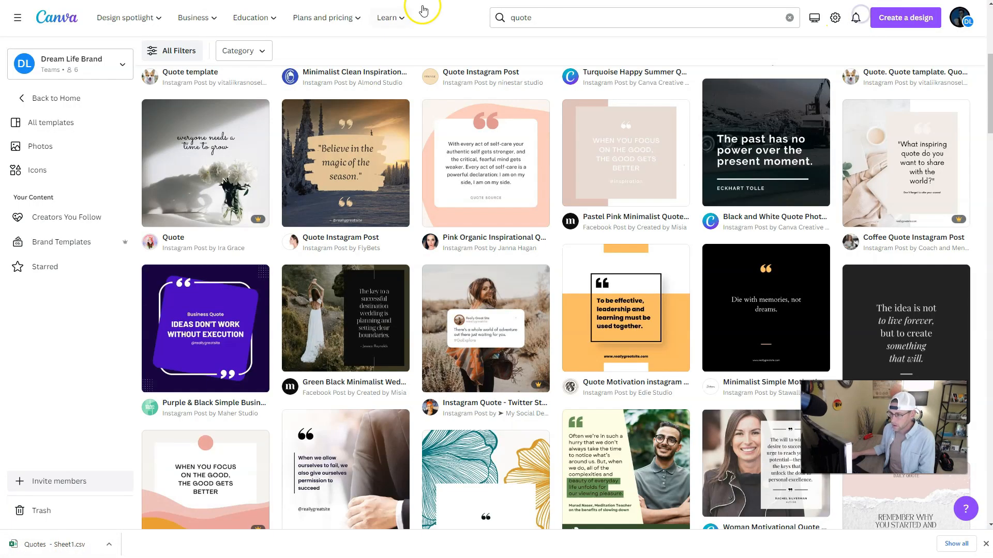
click(538, 17)
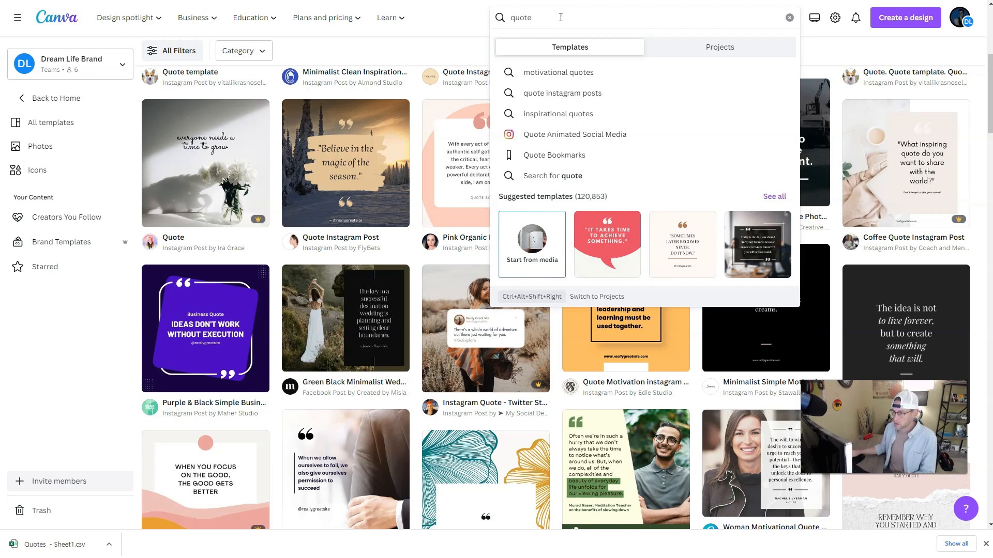
key(Return)
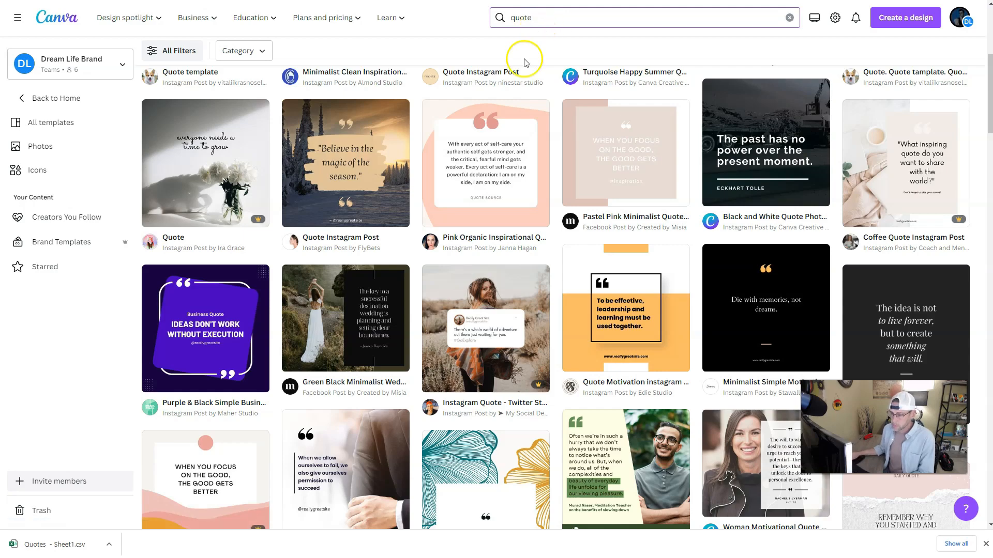
- Find the Rainbow Inspirational Quote Template among the results and open it for customization
scroll(512, 194, down, 10)
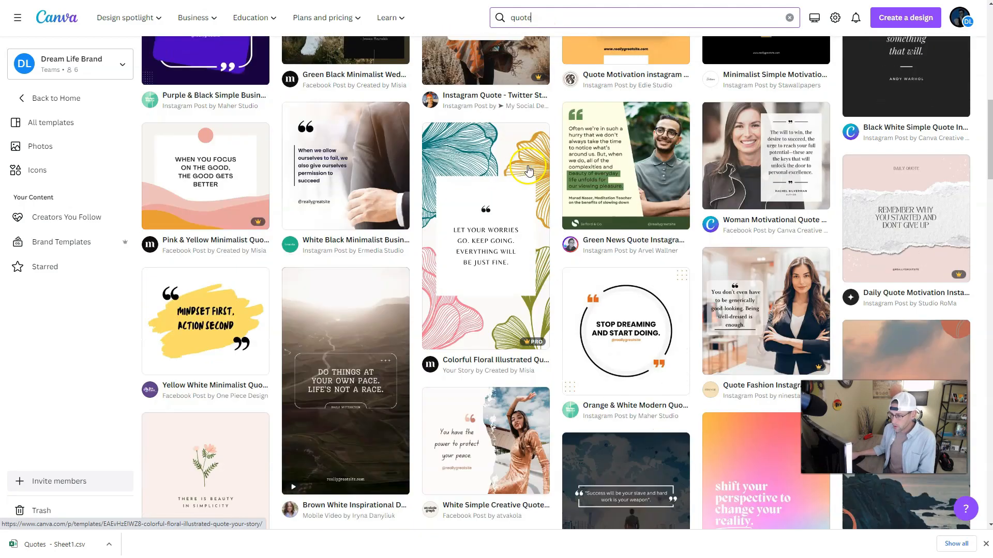
scroll(515, 248, up, 2)
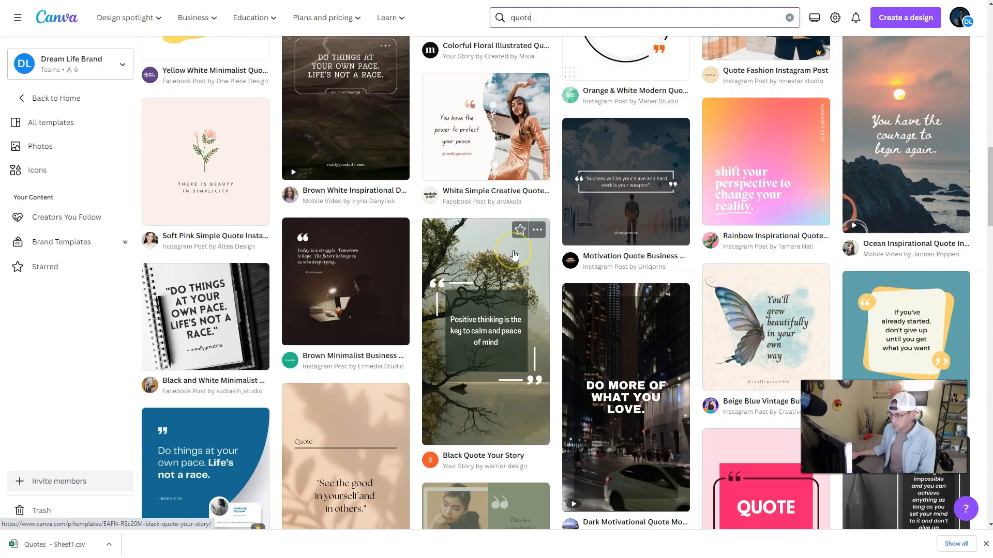
scroll(514, 253, down, 3)
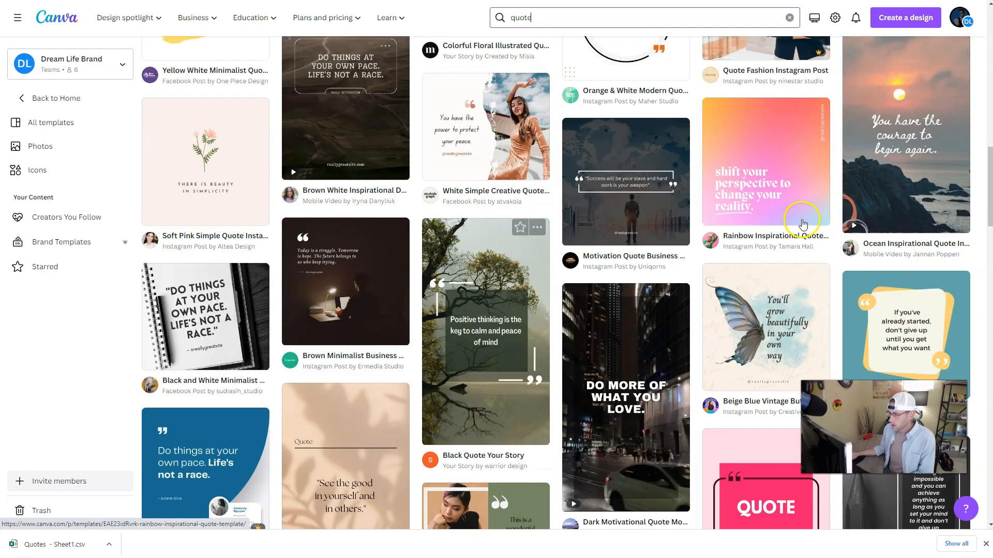
click(773, 175)
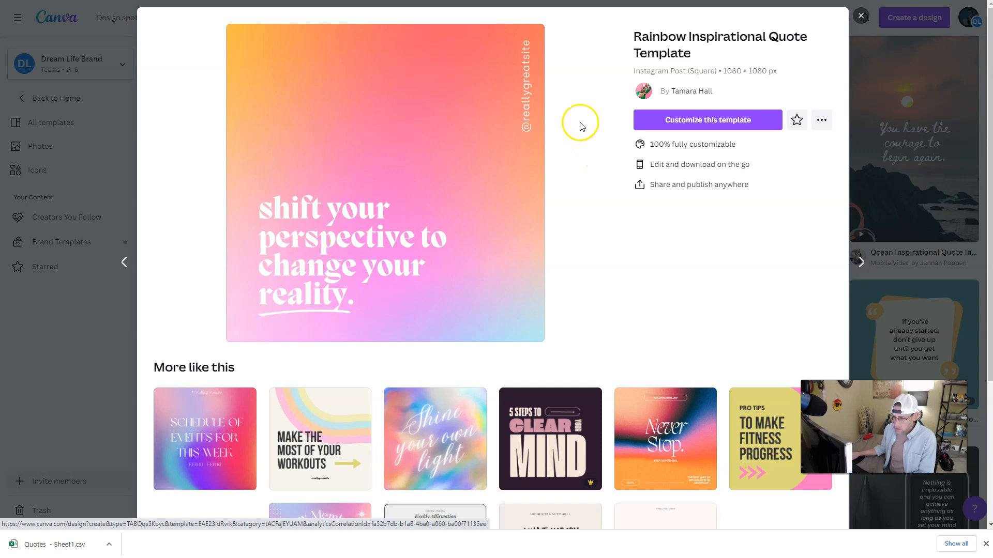
click(712, 125)
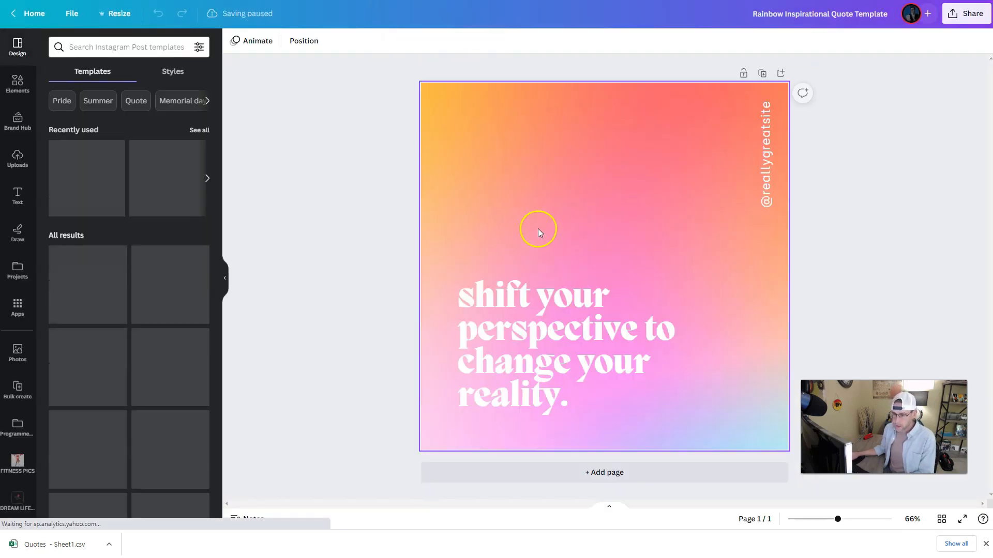
- Open the Bulk create app for the design and start entering its data manually
click(19, 310)
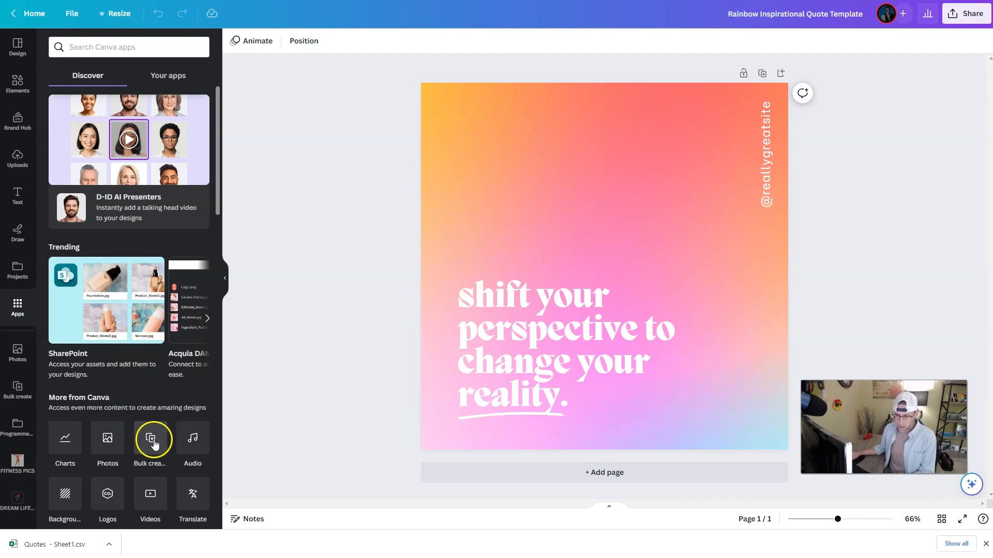
click(150, 440)
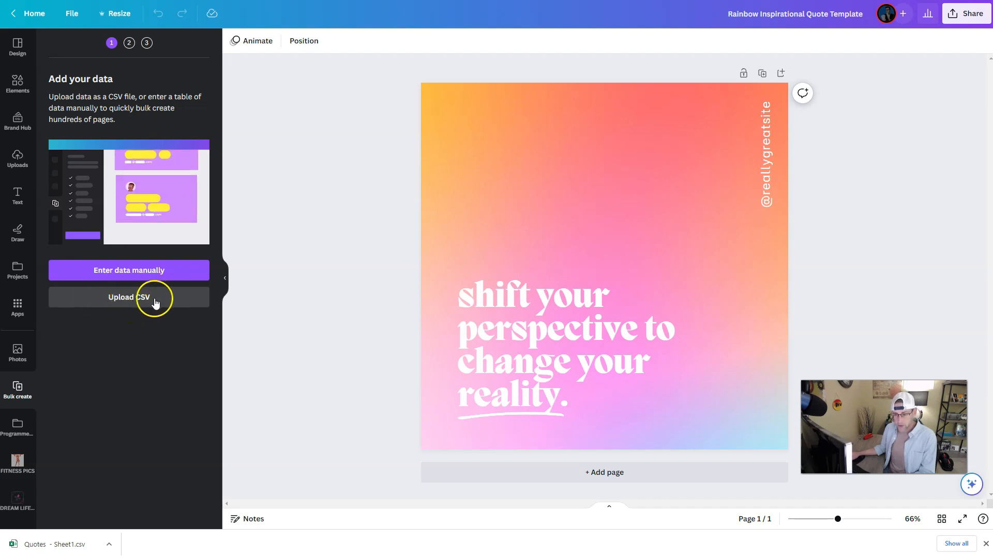
click(138, 274)
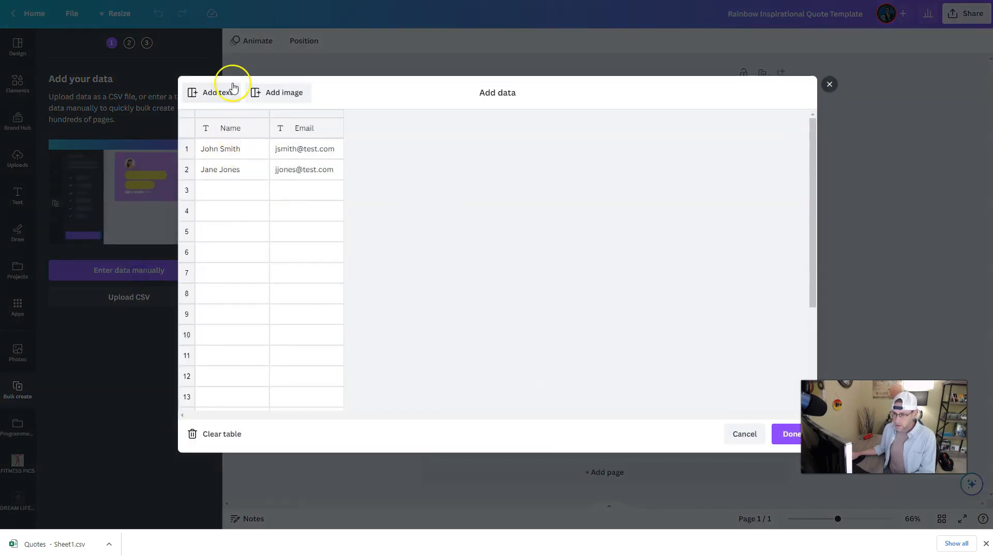
- Open the Quotes spreadsheet in Google Sheets and copy the first 50 quotes, cells A1:A50
key(ctrl+t)
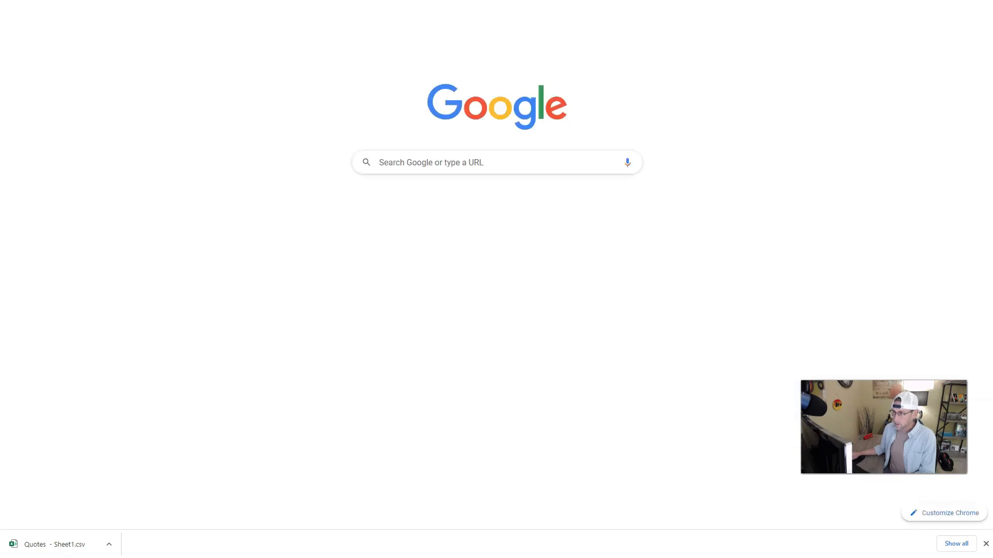
text(sheet)
key(Return)
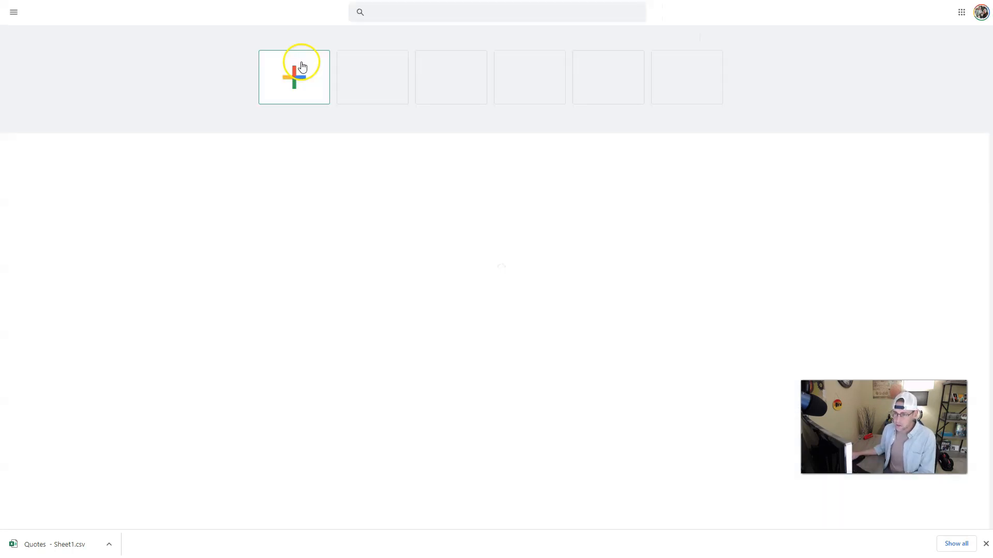
click(304, 175)
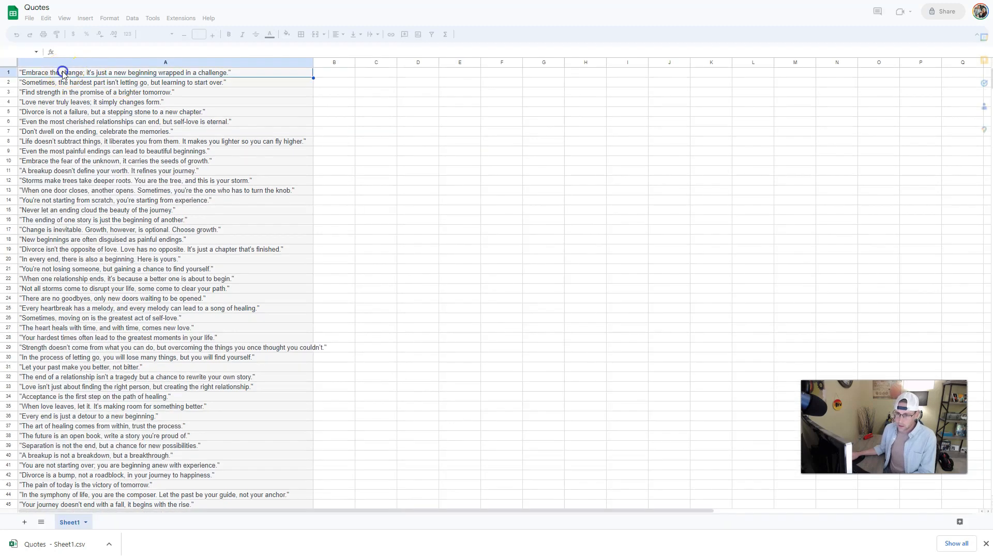
click(55, 73)
drag(56, 73, 65, 456)
key(ctrl+c)
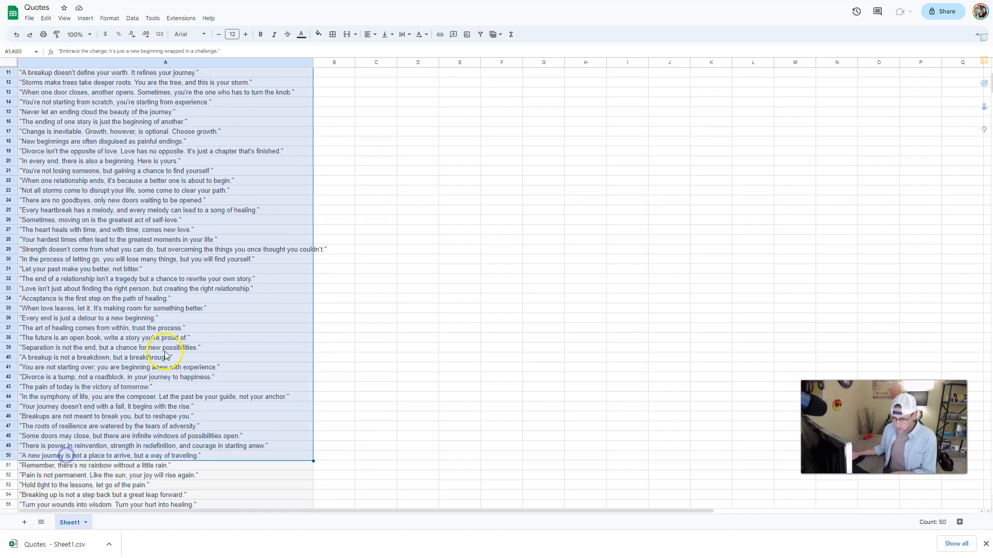
- Back in Canva, paste the quotes into the Name column from row 1, delete the Email column and finish the data entry
key(ctrl+Tab)
click(222, 149)
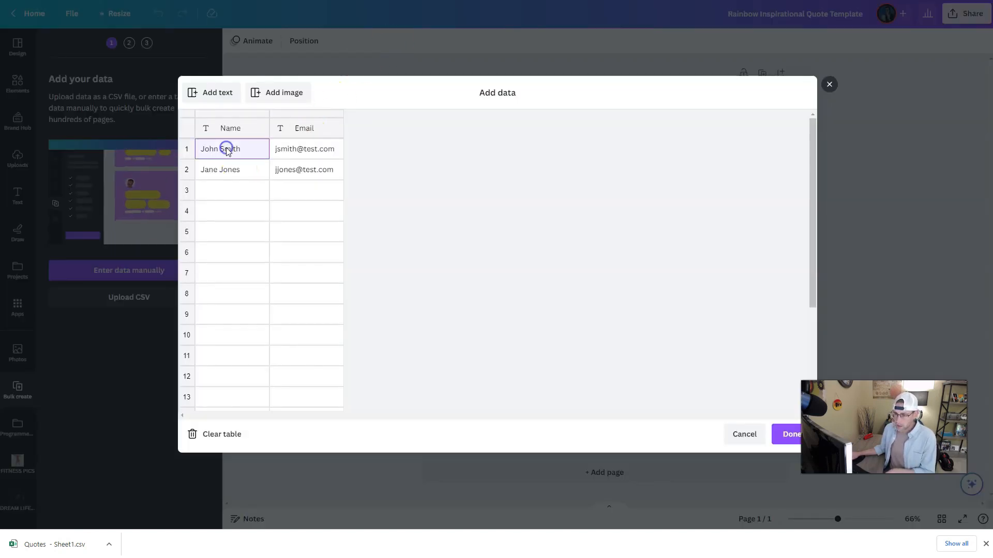
key(ctrl+v)
click(305, 114)
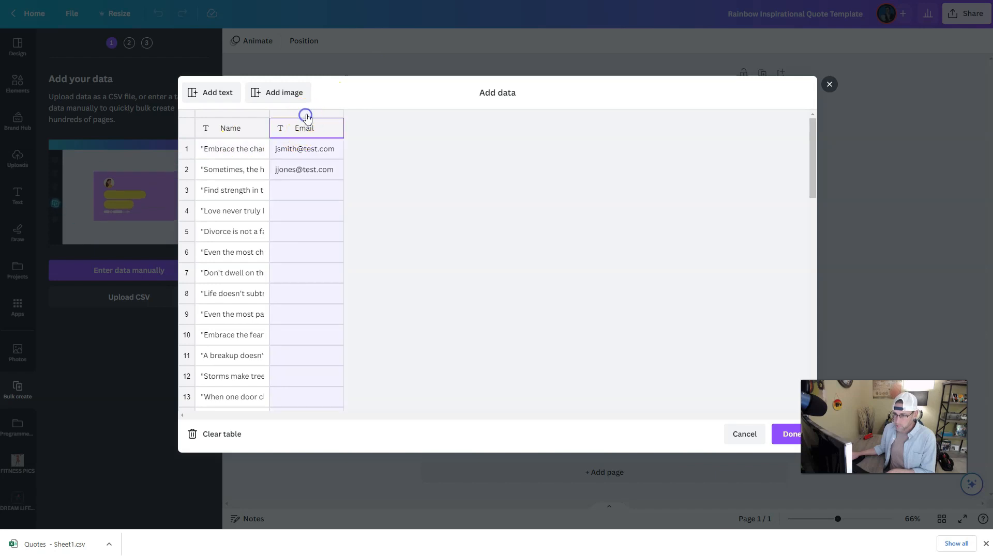
right_click(307, 115)
click(349, 178)
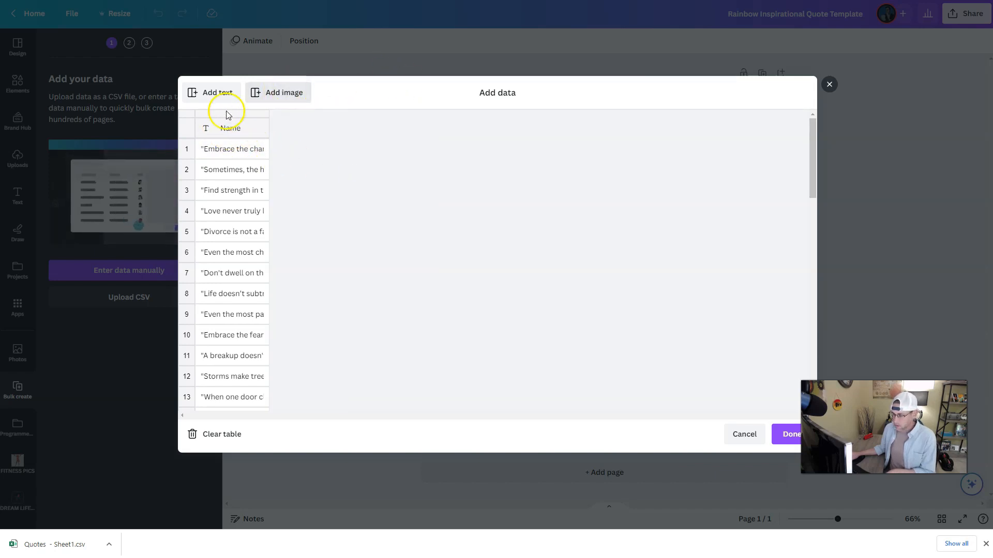
click(784, 437)
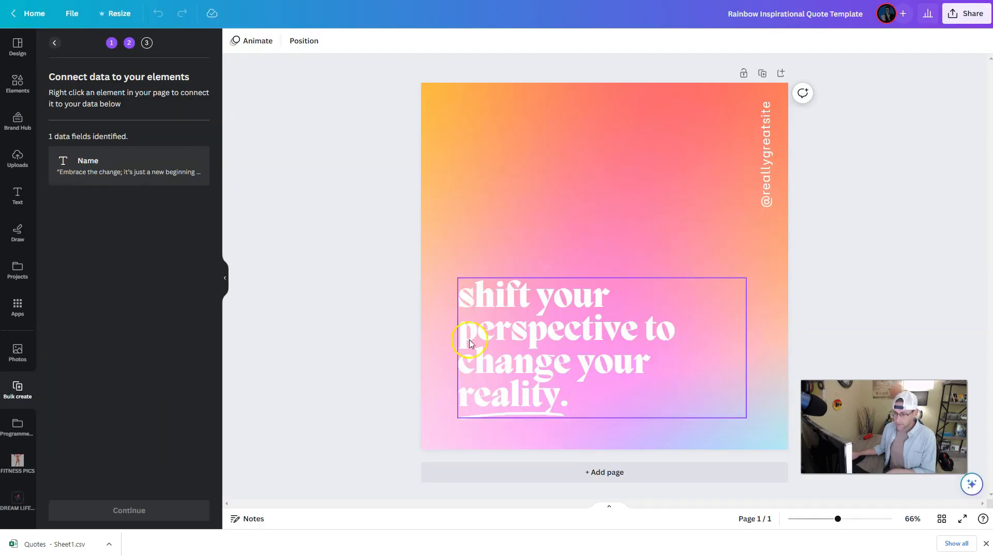
- Connect the main quote text on the template to the Name data field
click(540, 333)
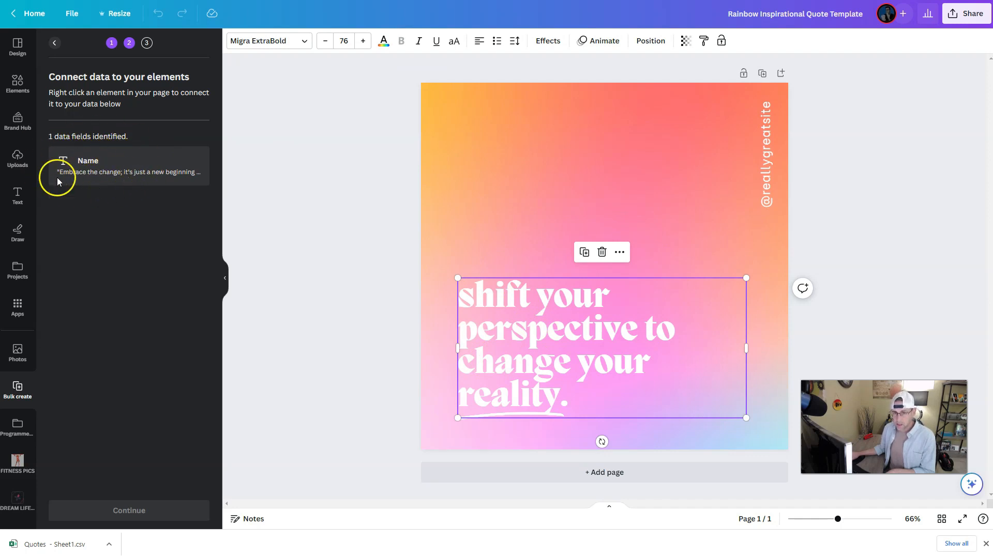
right_click(553, 317)
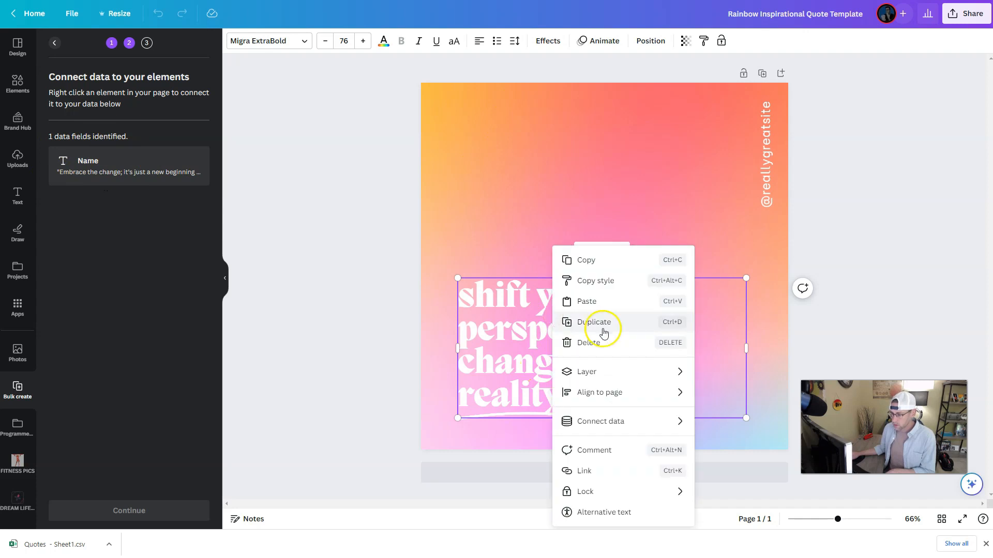
mouse_move(607, 420)
click(743, 430)
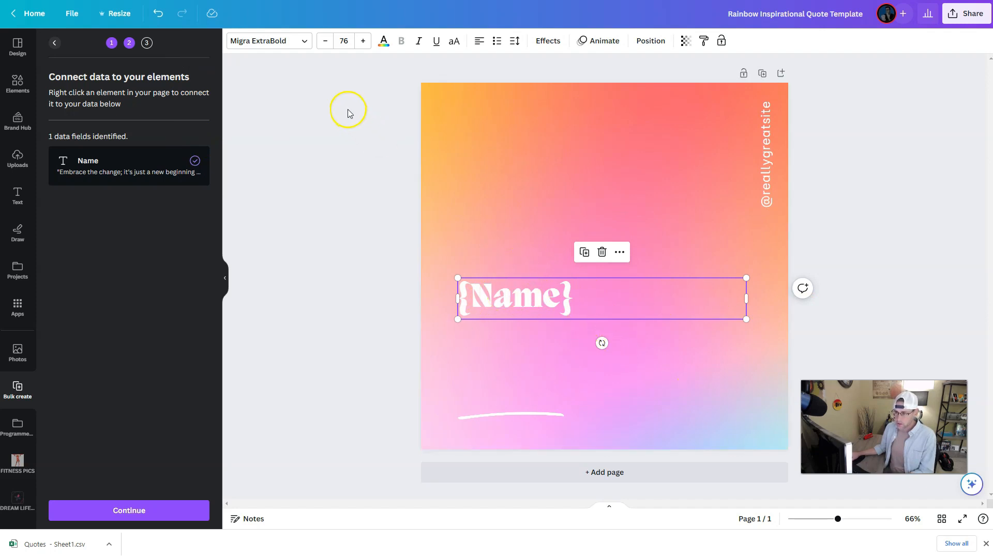
- Reduce the font size of the {Name} placeholder text to 60
click(325, 40)
click(324, 40)
click(325, 41)
click(325, 40)
click(325, 41)
click(324, 41)
click(325, 41)
click(325, 41)
click(325, 40)
click(325, 41)
click(325, 41)
click(325, 41)
click(325, 40)
click(325, 40)
click(324, 41)
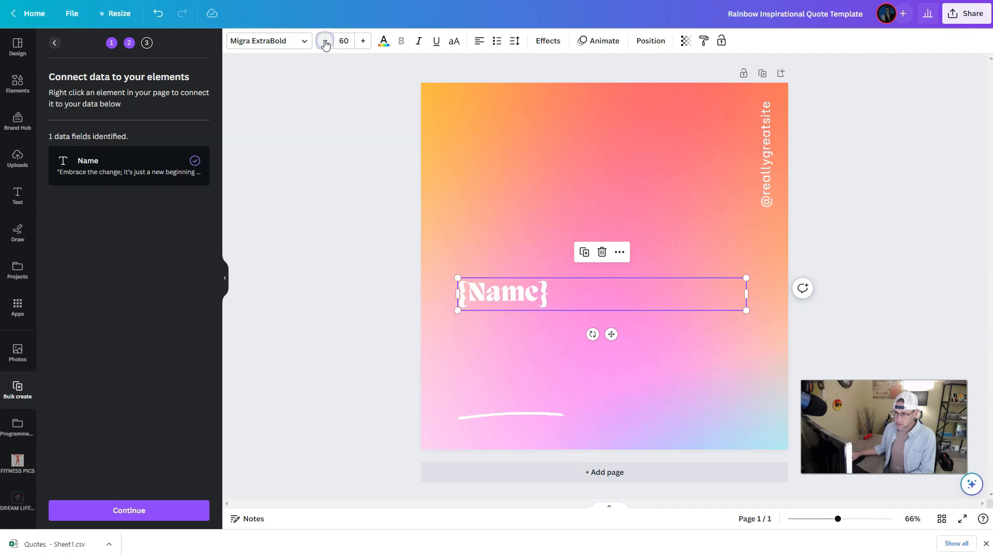
- Continue with all data rows selected, generate the 50 quote pages and look over the first few
click(166, 509)
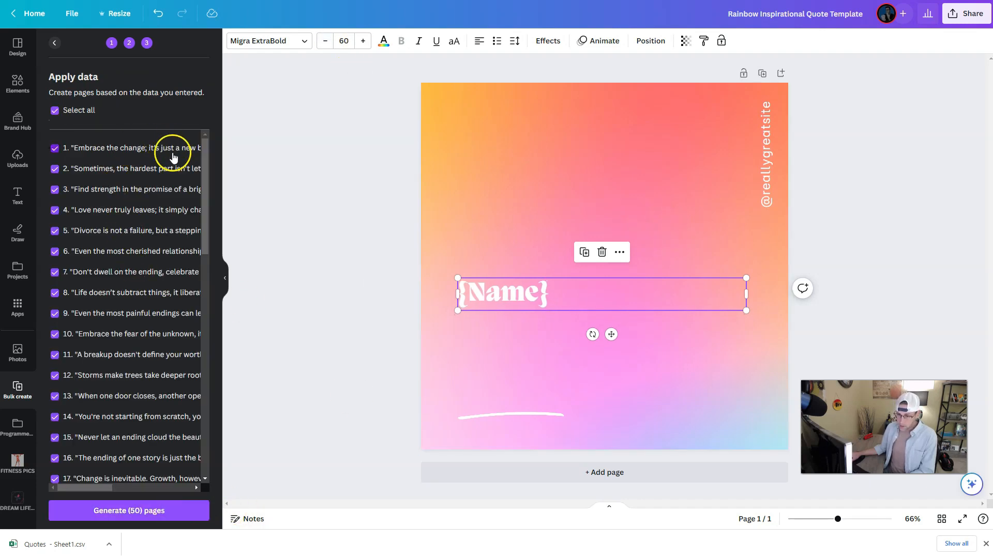
scroll(155, 153, down, 6)
scroll(149, 153, down, 6)
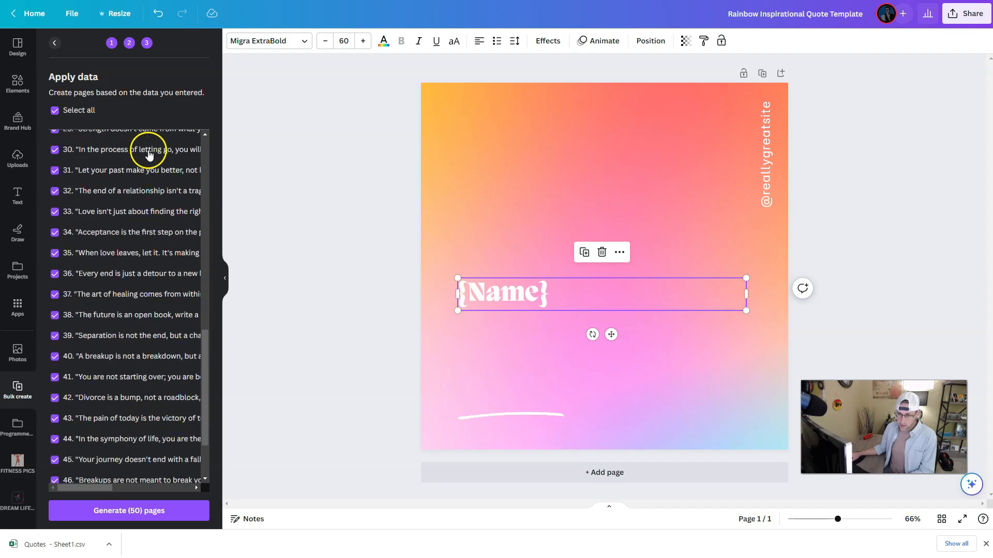
click(128, 512)
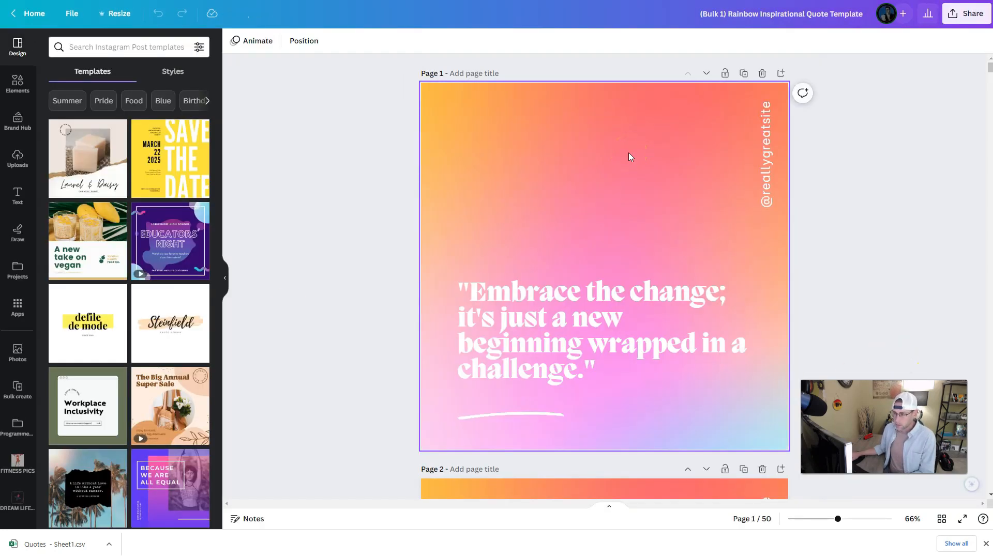
scroll(628, 153, down, 15)
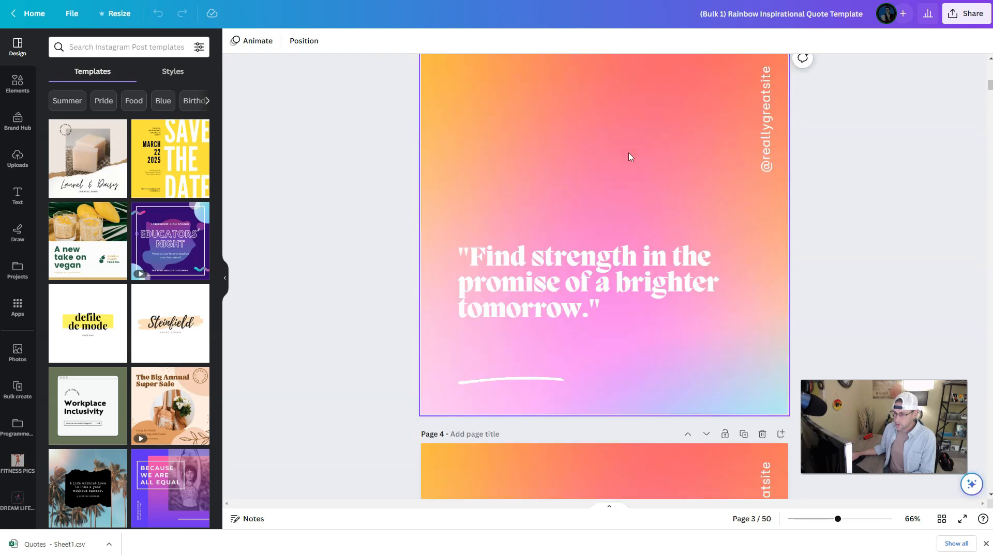
scroll(604, 281, up, 15)
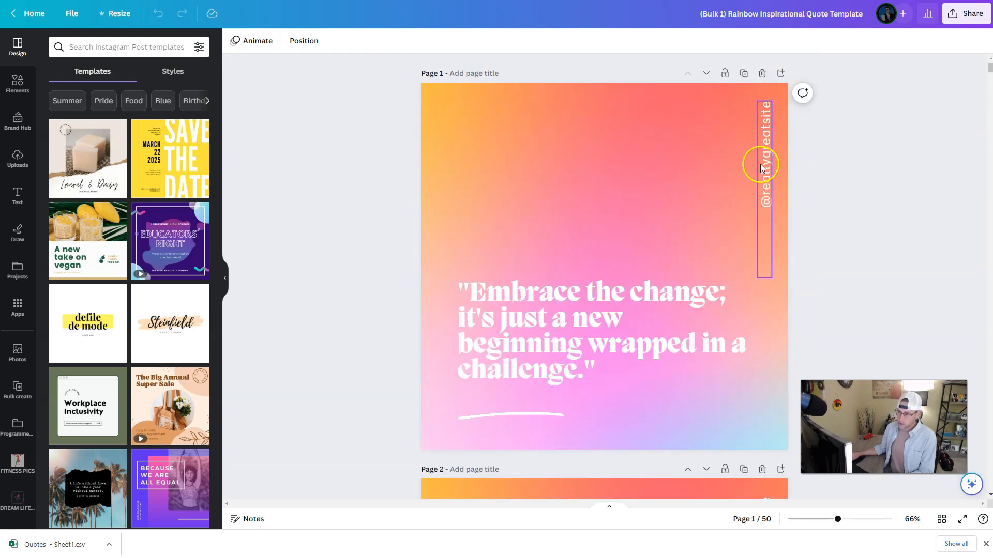
key(ctrl+shift+Tab)
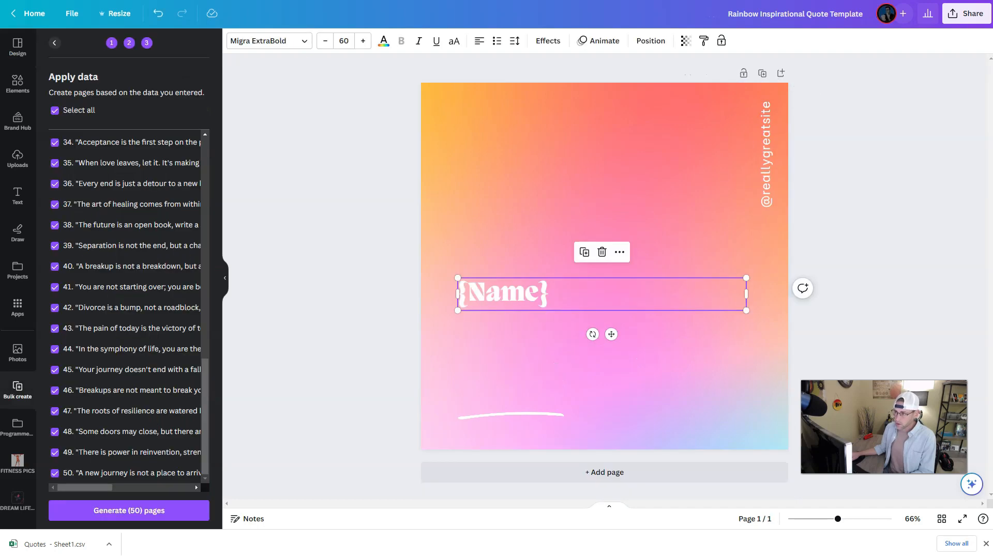
double_click(768, 161)
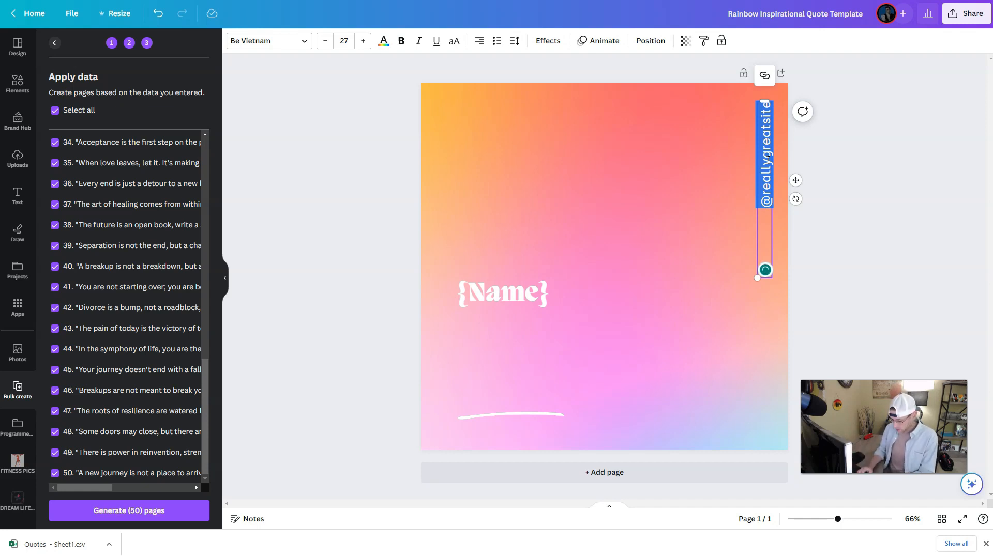
key(BackSpace)
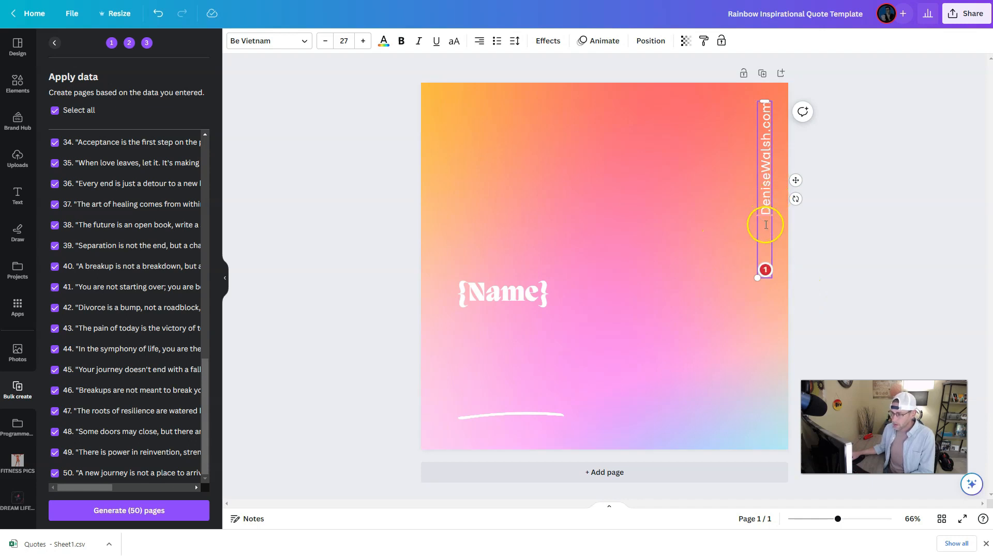
click(694, 367)
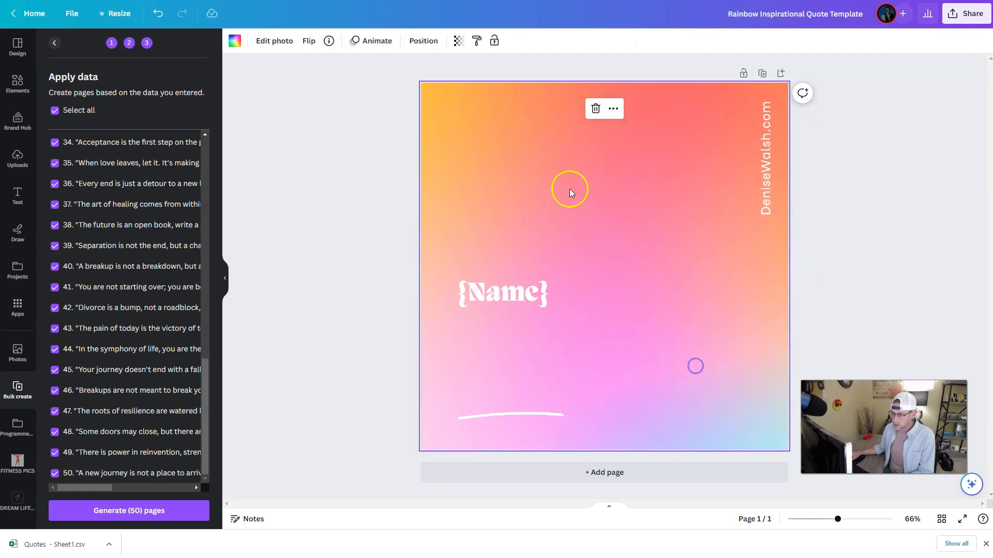
- Duplicate the vertical website text beside itself, change the copy to "Divorce Coach" and line up both text boxes at the same height
click(769, 171)
drag(766, 178, 755, 187)
double_click(755, 189)
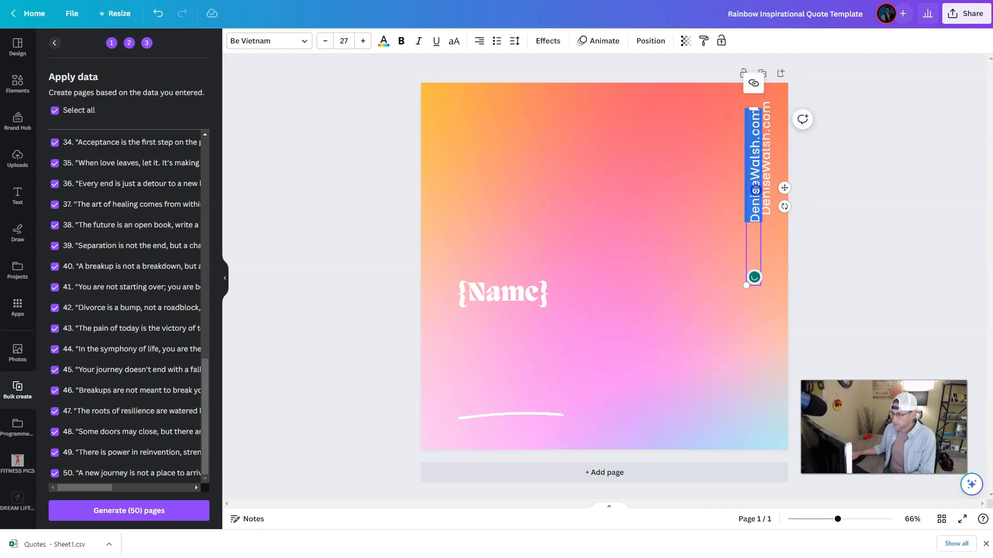
text(Divorce Coach)
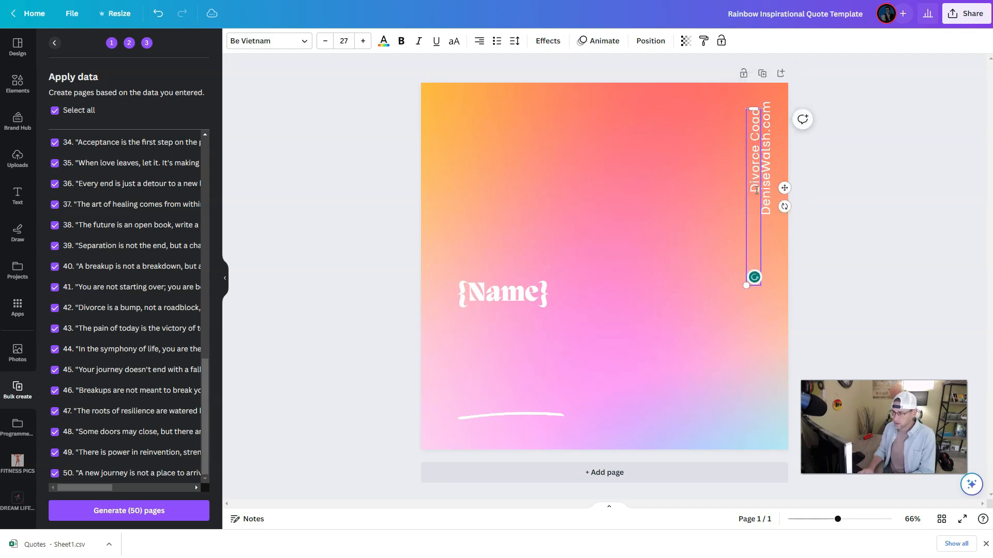
click(733, 132)
drag(753, 142, 753, 135)
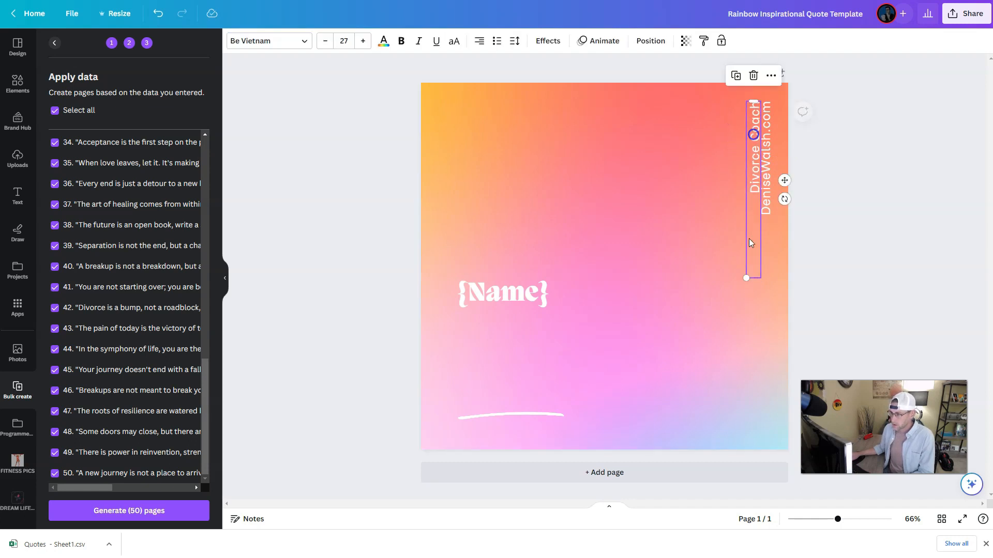
click(666, 177)
click(498, 241)
click(505, 290)
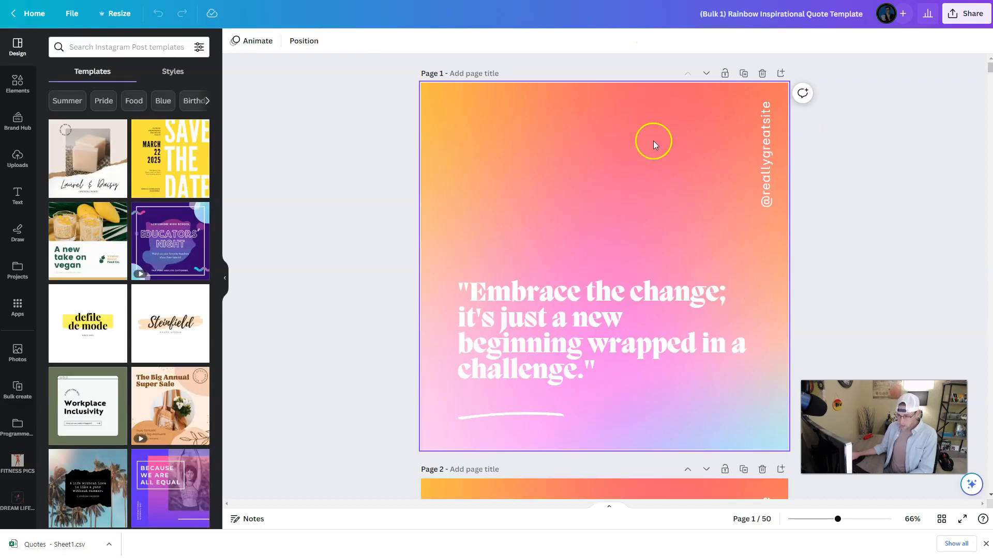
- In the bulk-generated design, search the elements for "love" and show all the matching photos
click(552, 336)
click(514, 151)
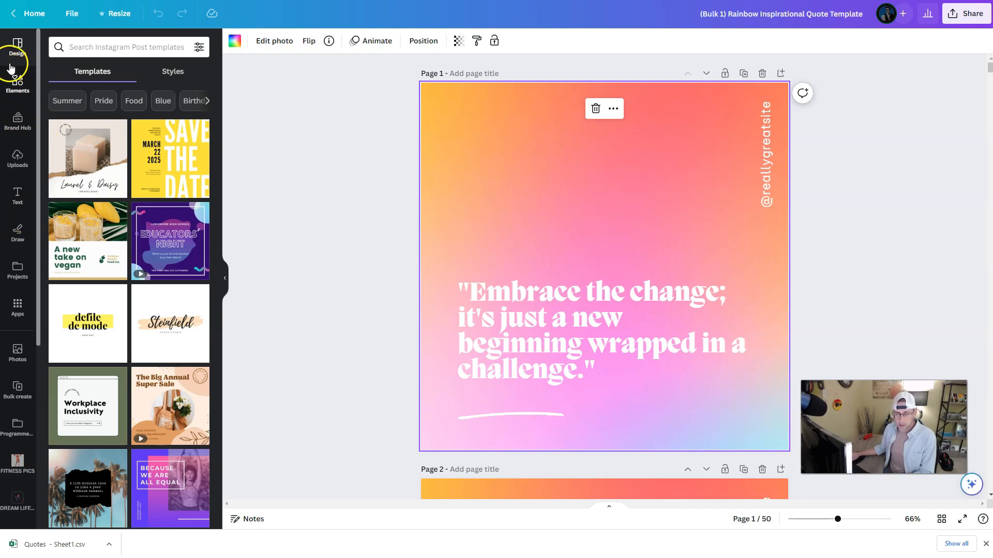
click(16, 84)
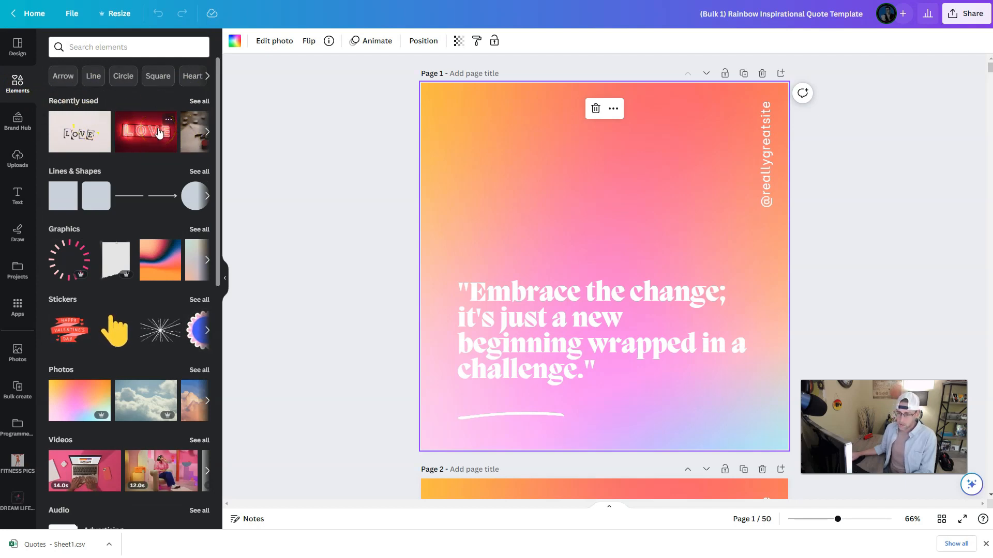
click(123, 46)
click(243, 78)
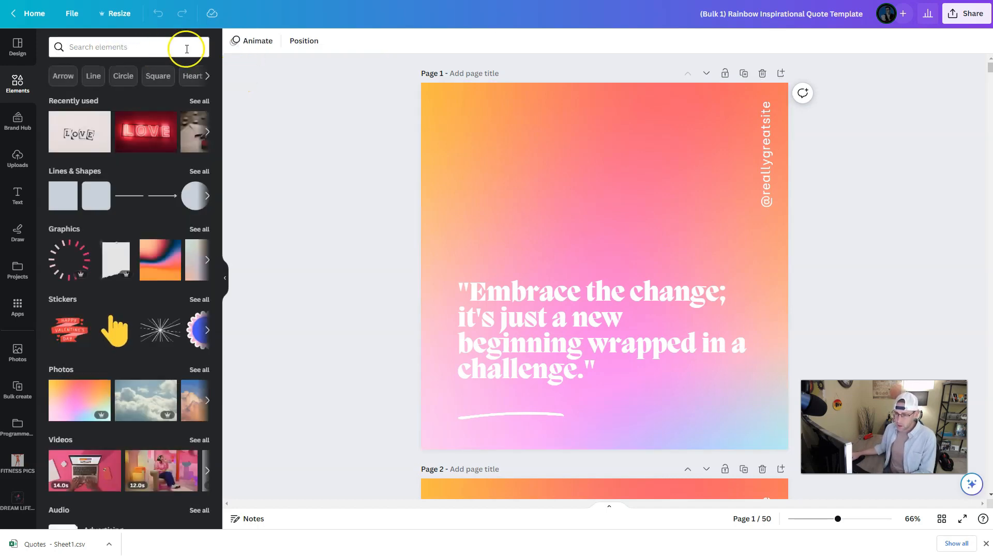
click(135, 52)
text(love)
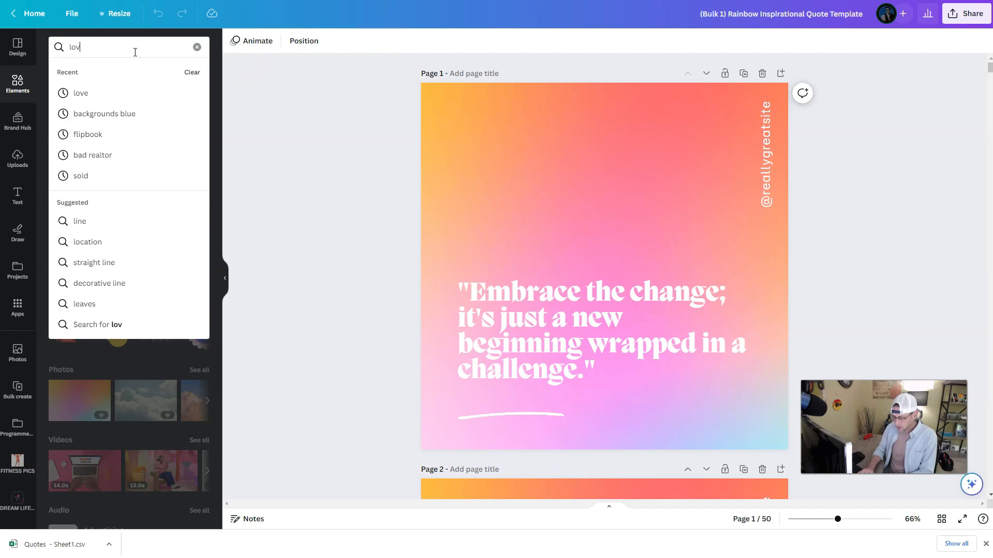
key(Return)
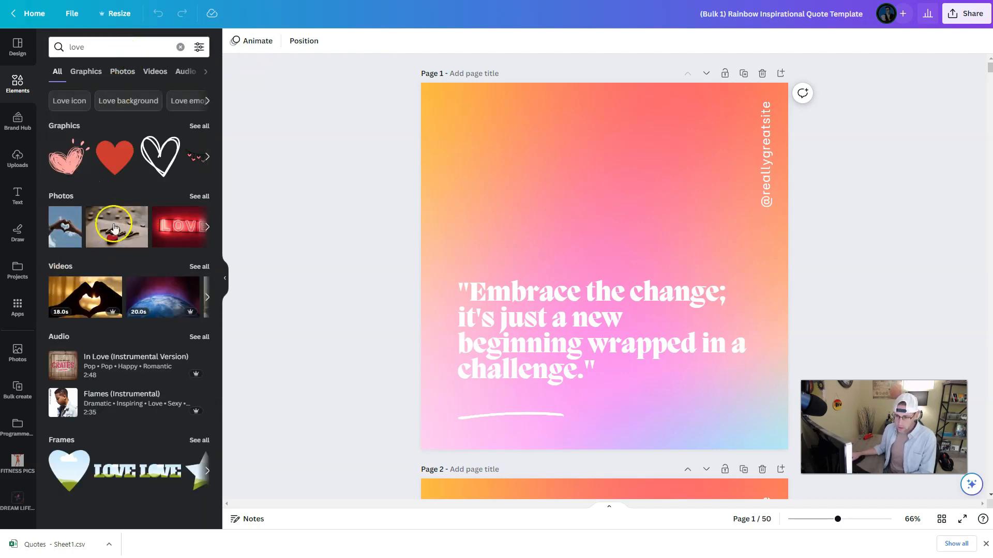
scroll(227, 337, down, 3)
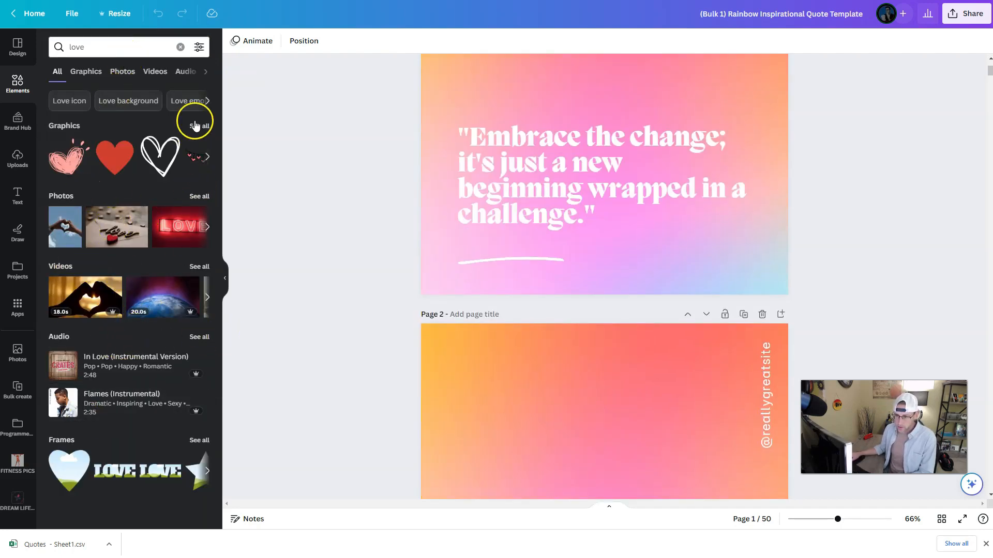
click(199, 196)
scroll(487, 163, up, 3)
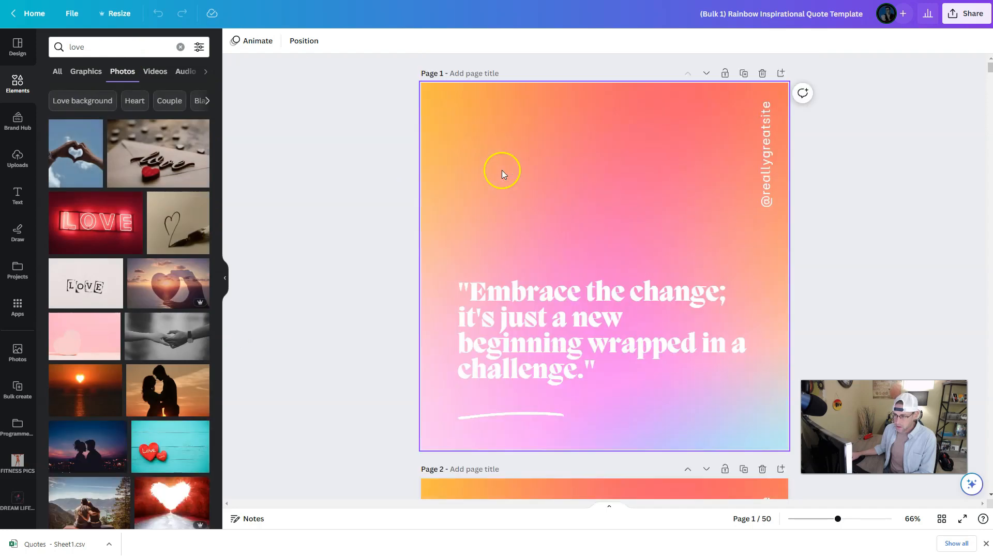
- Replace the page 1 background with the sunset heart photo and the page 2 background with the black-and-white holding-hands photo
scroll(139, 181, down, 1)
drag(137, 231, 430, 126)
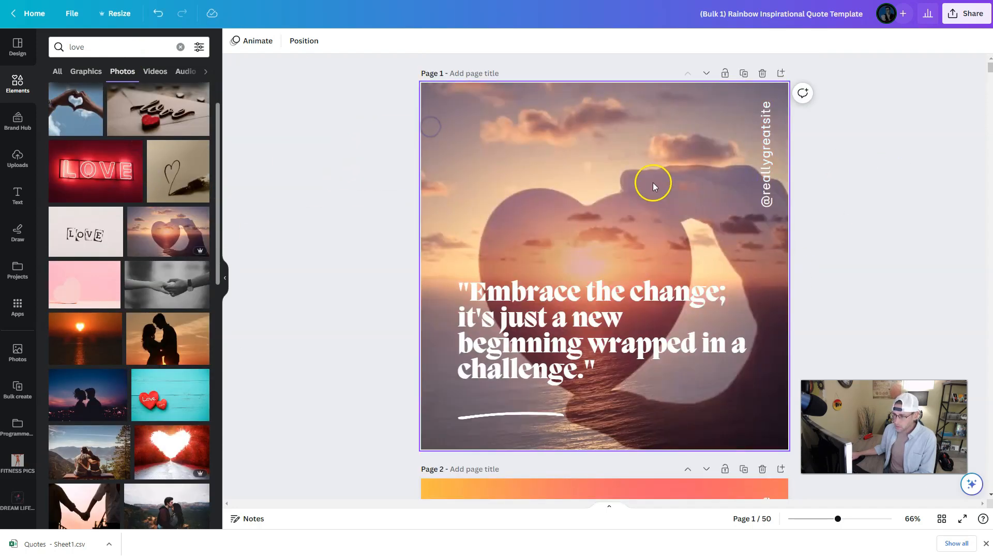
scroll(713, 190, down, 7)
drag(155, 292, 478, 150)
- Replace the page 3 background with the silhouetted couple photo and the page 4 background with the red hearts on turquoise wood photo
scroll(612, 191, down, 5)
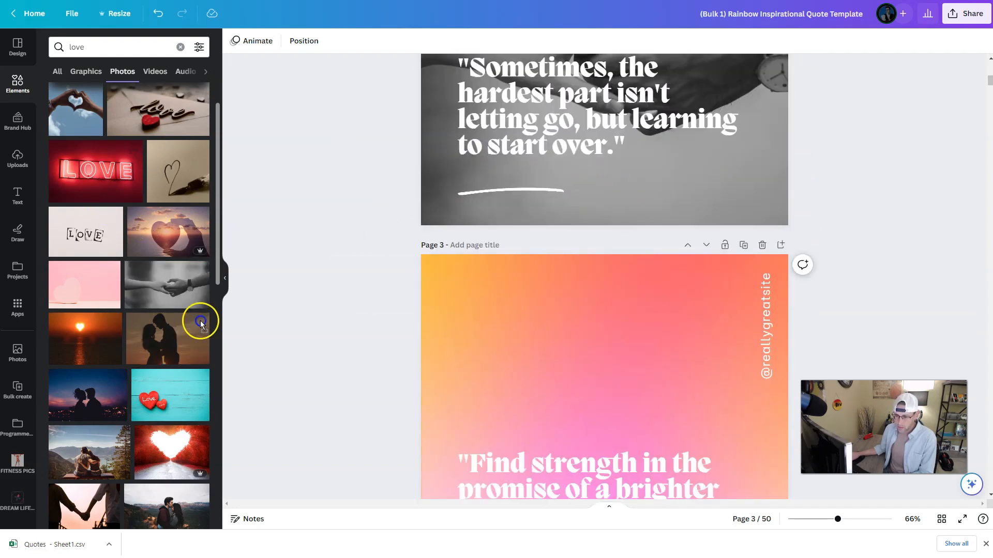
drag(161, 336, 497, 259)
scroll(649, 246, down, 5)
drag(145, 376, 505, 370)
scroll(569, 283, down, 4)
click(559, 373)
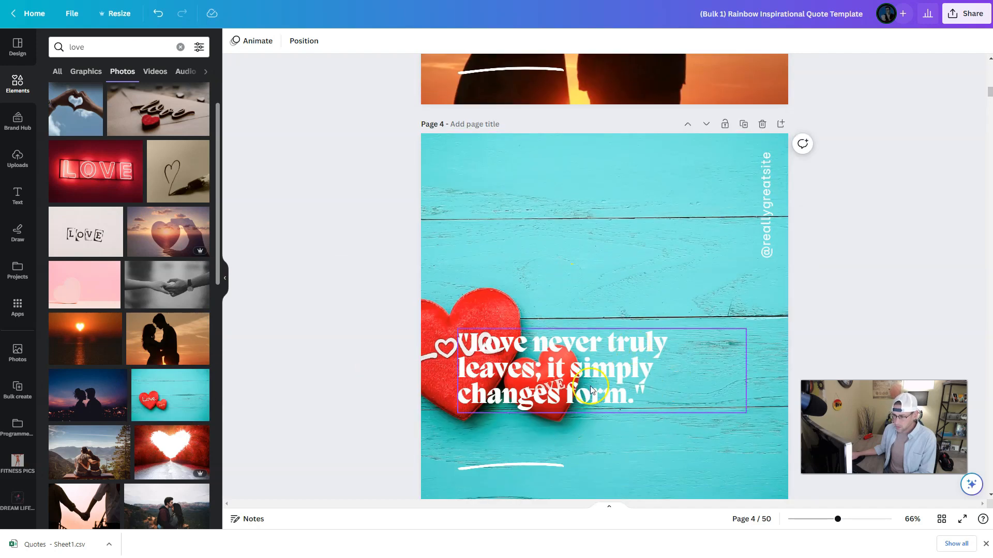
- On page 4, move the quote text above the red hearts and place the white underline stroke directly beneath it
drag(559, 374, 558, 213)
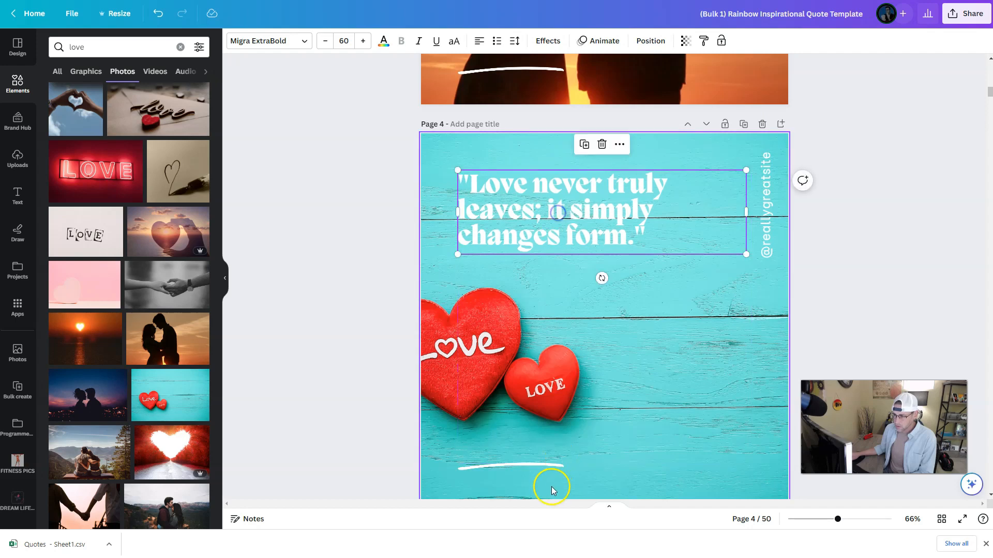
drag(550, 467, 549, 258)
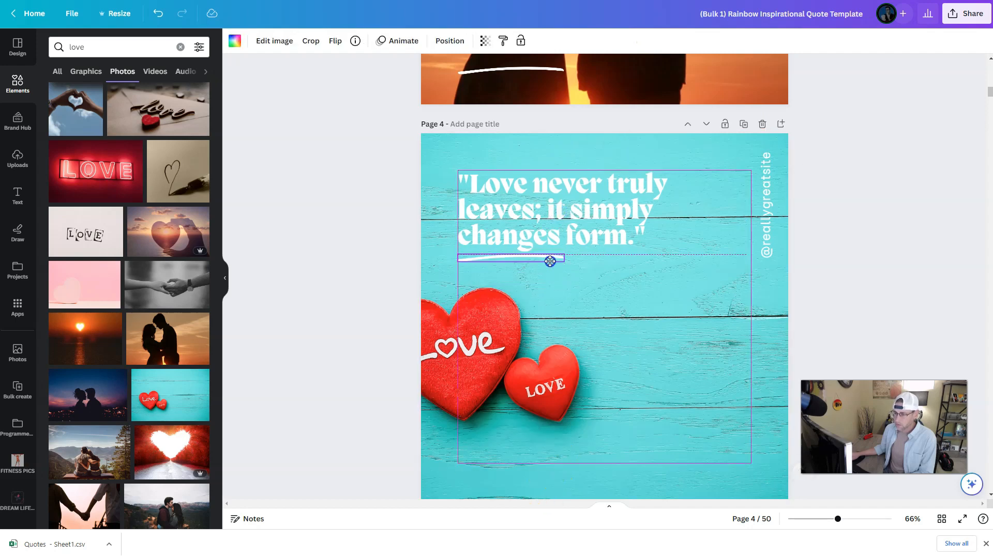
click(749, 341)
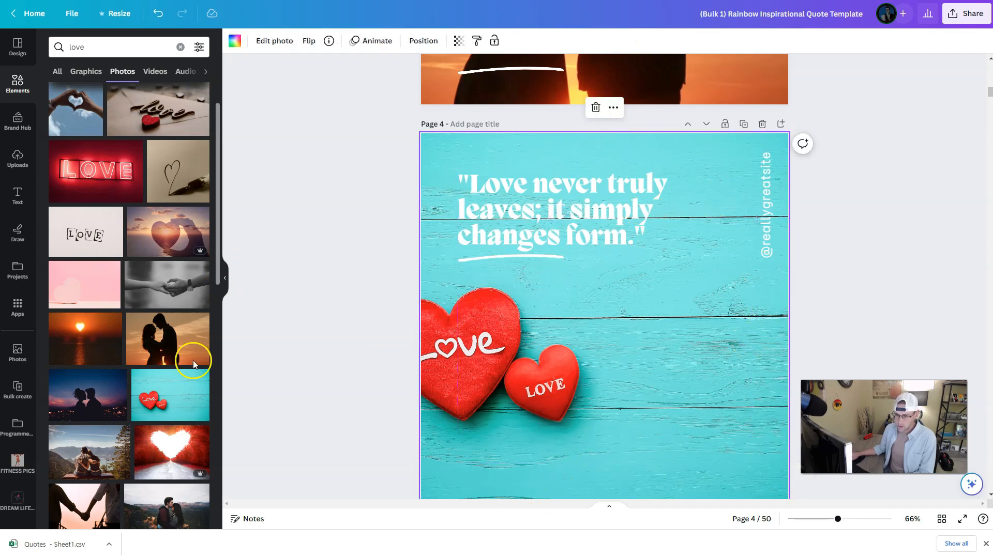
- Look through more love photos and review the generated quote pages 5 through 10
scroll(137, 358, down, 7)
scroll(641, 283, down, 1)
scroll(639, 279, down, 6)
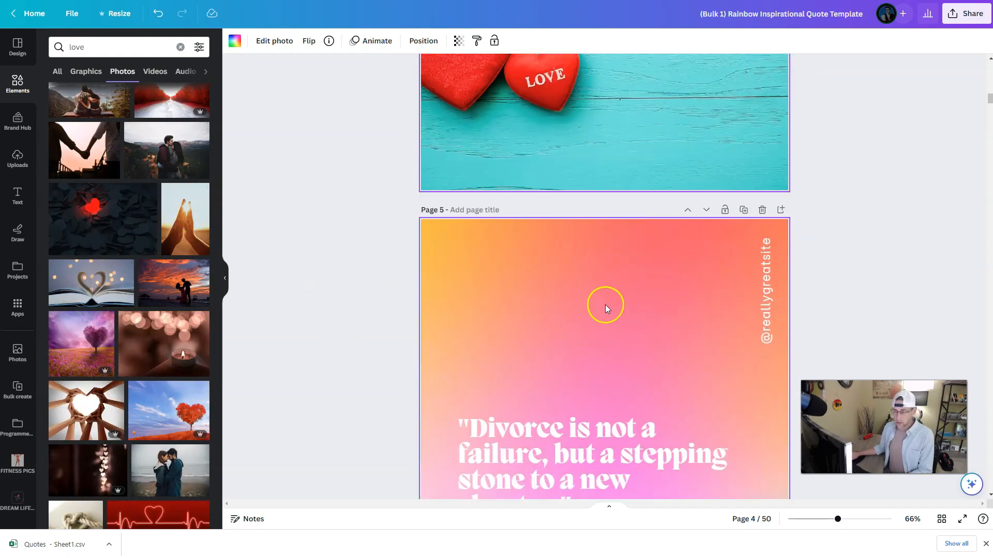
scroll(544, 198, down, 4)
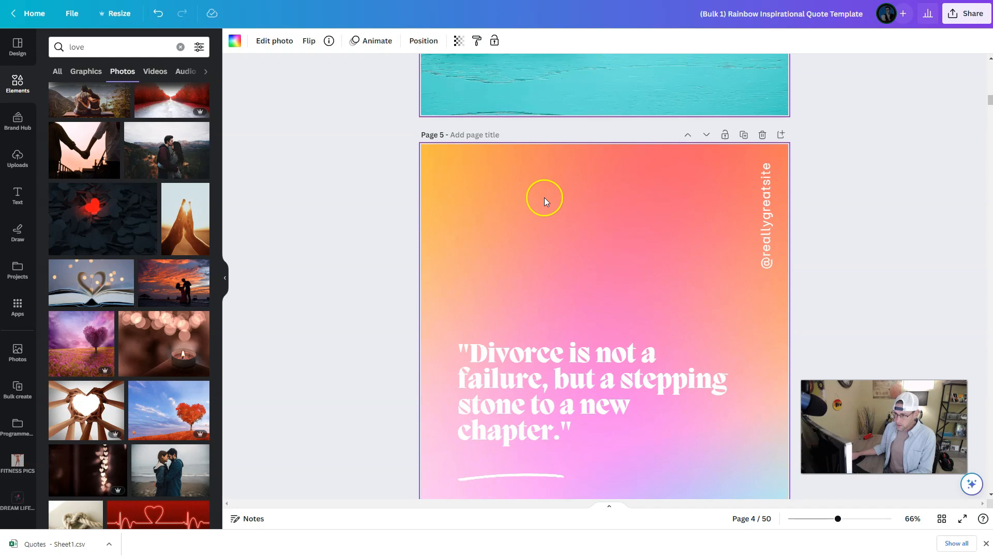
scroll(730, 280, down, 12)
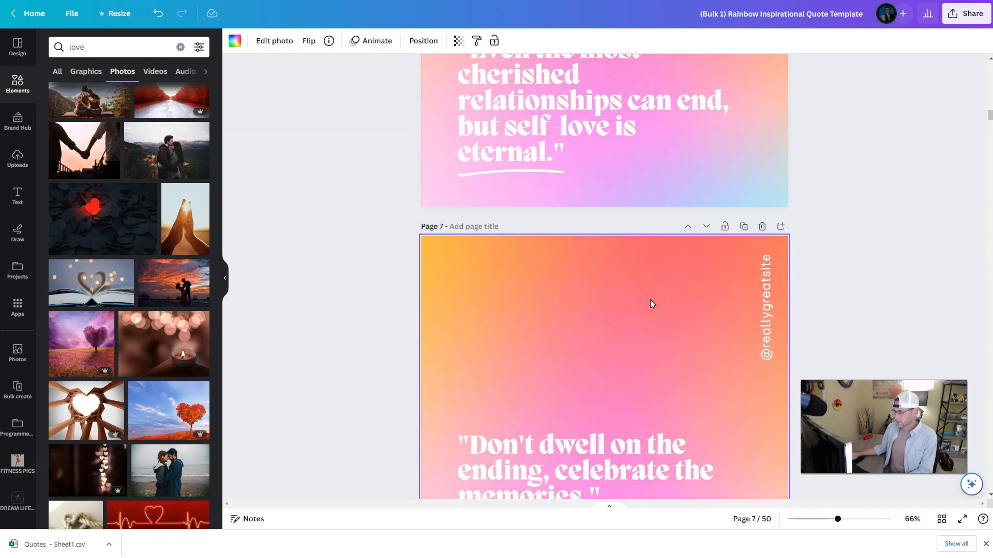
scroll(580, 382, down, 4)
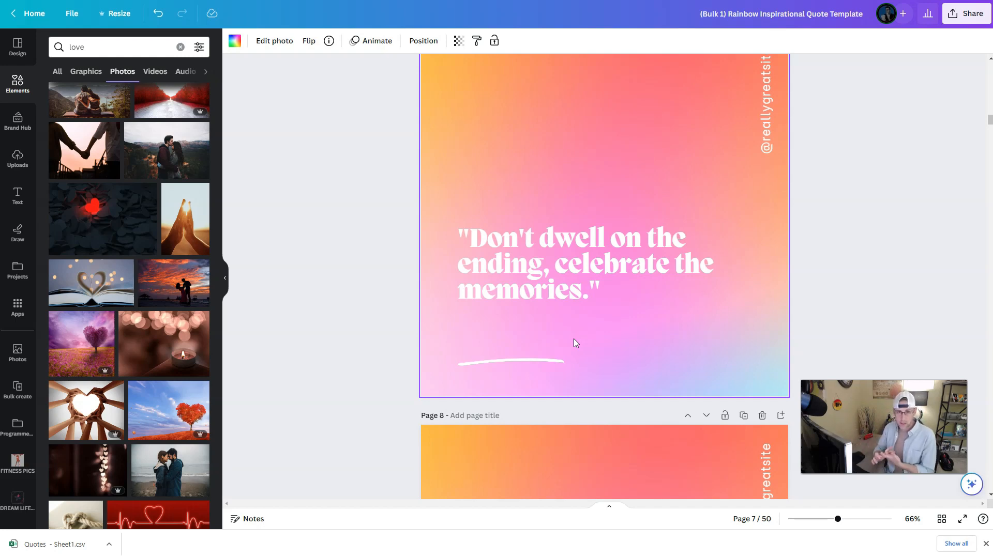
click(669, 185)
scroll(666, 182, down, 6)
scroll(662, 191, down, 8)
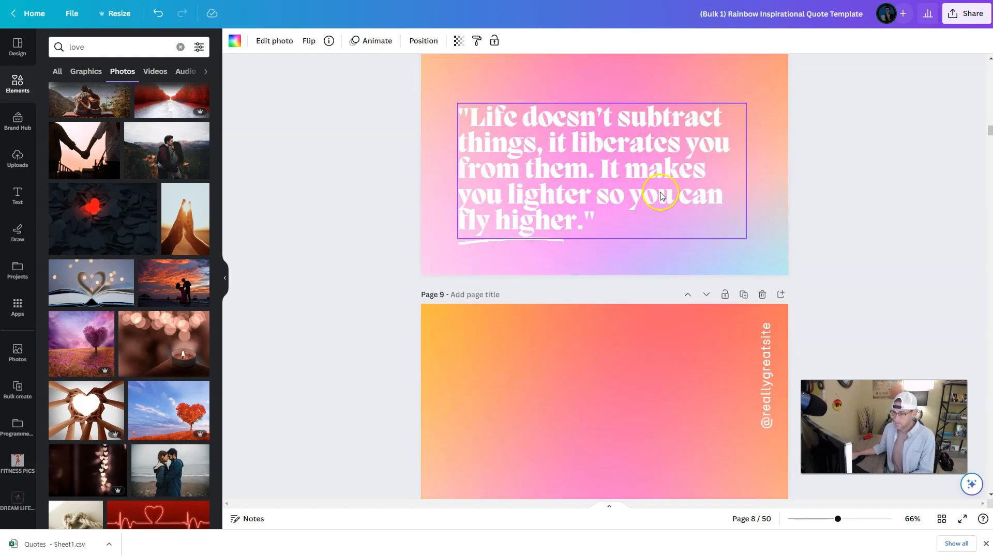
scroll(653, 197, down, 5)
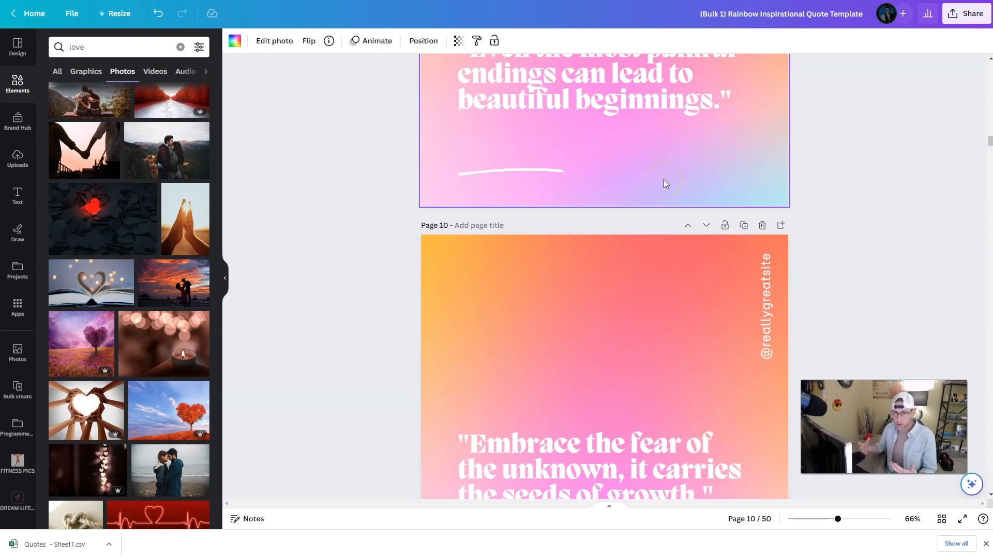
click(667, 288)
scroll(666, 285, down, 3)
click(593, 206)
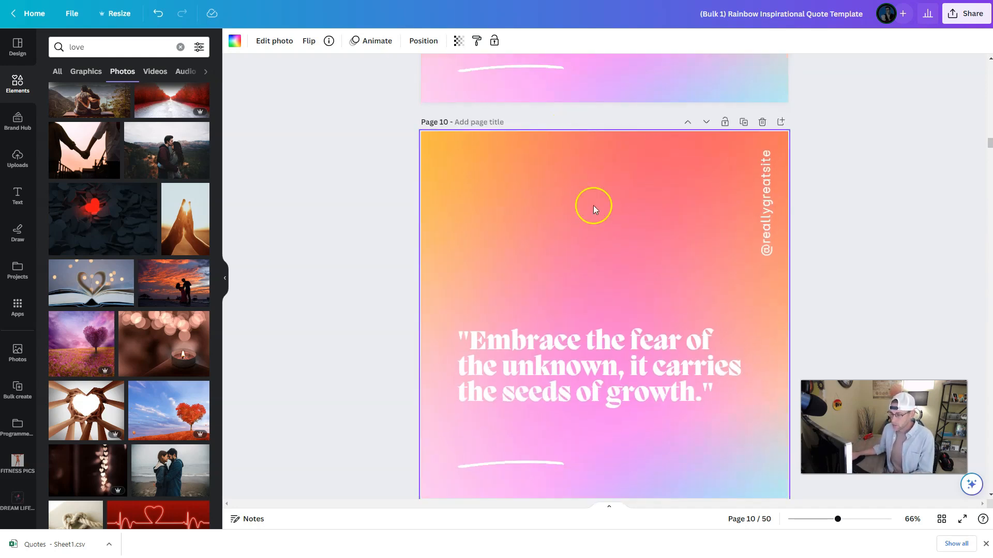